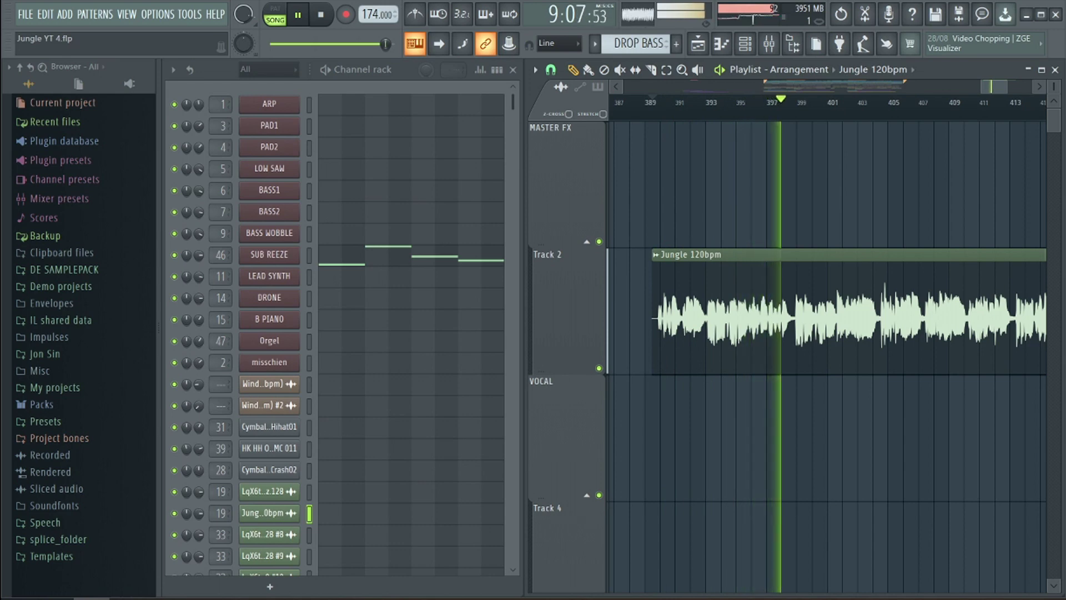
# Stop song playback and inspect the instrument plugins behind the PAD2, PAD1 and Orgel channels.
pyautogui.press('space')
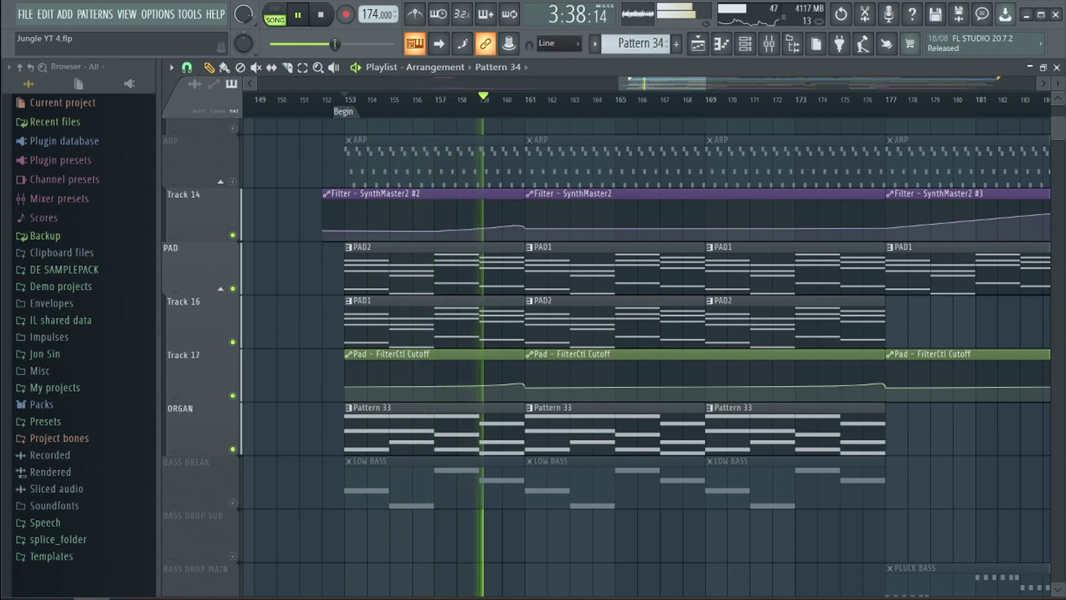
pyautogui.press('space')
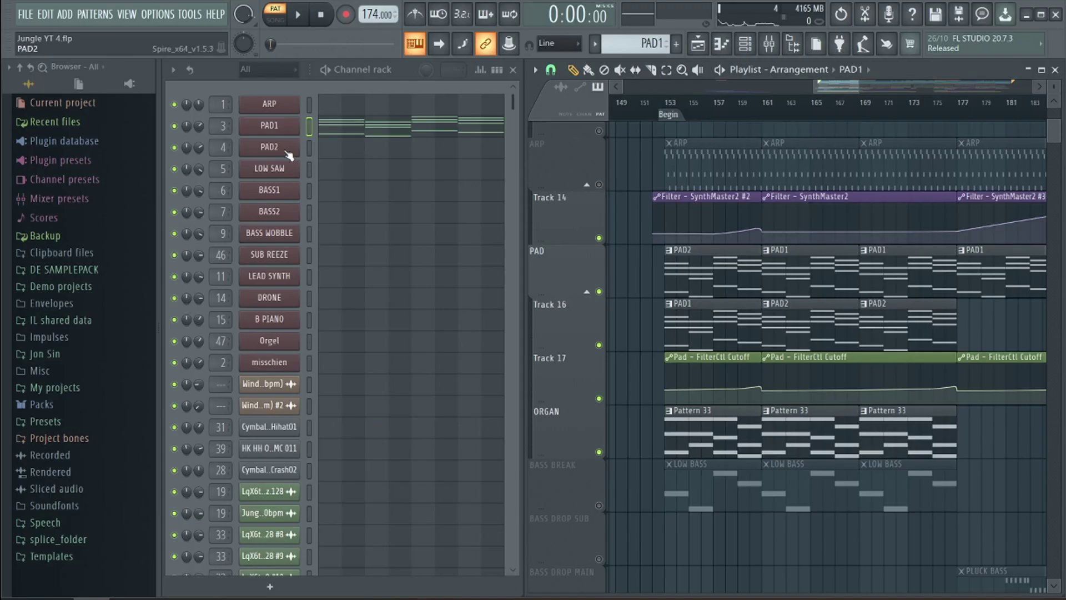
pyautogui.click(287, 154)
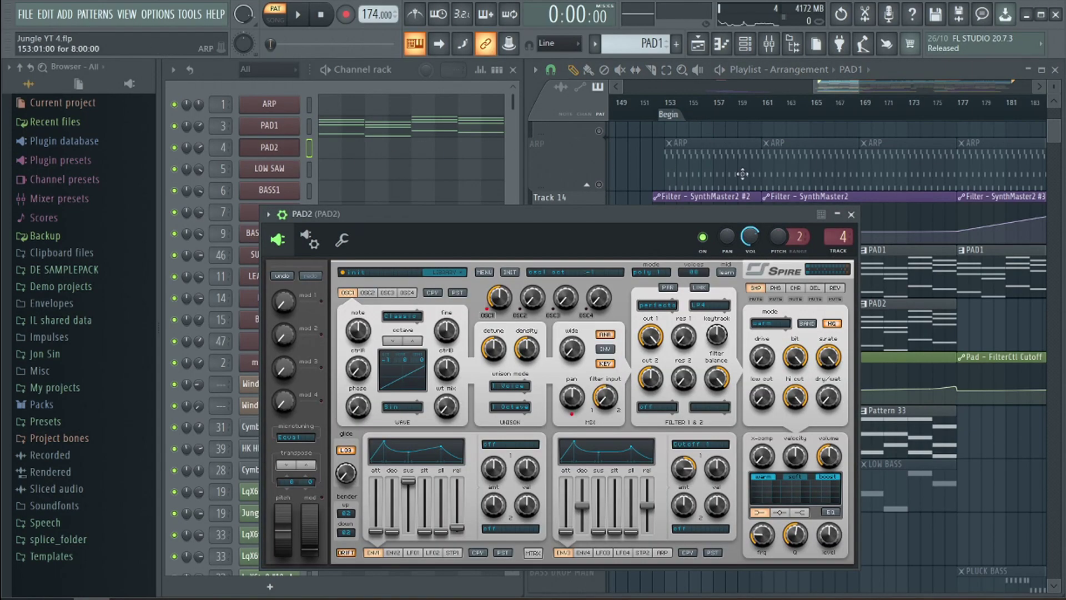
pyautogui.click(280, 147)
pyautogui.click(278, 125)
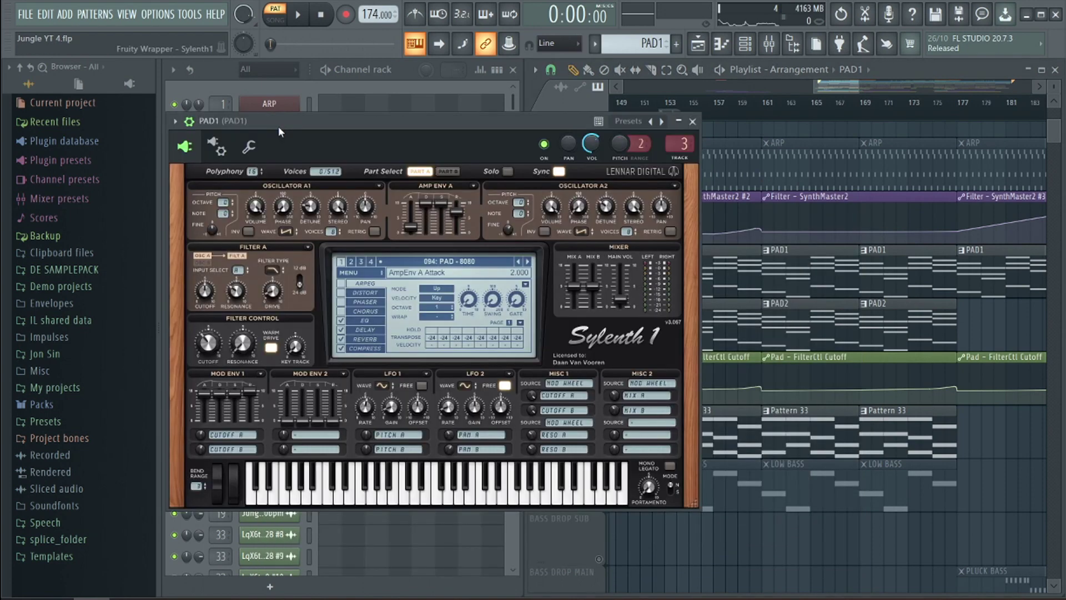
pyautogui.click(692, 121)
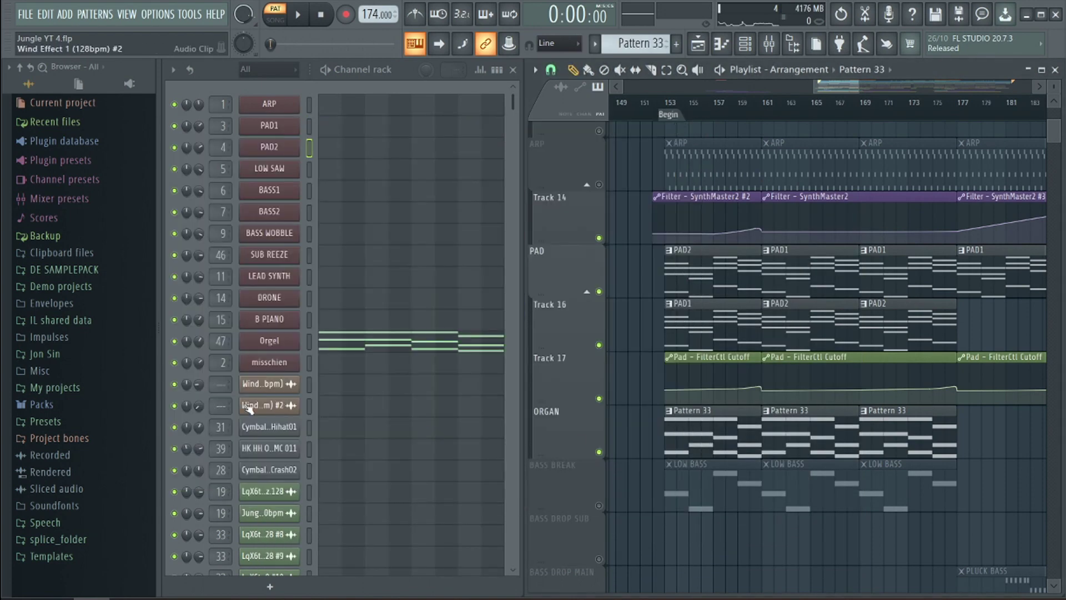
pyautogui.click(294, 342)
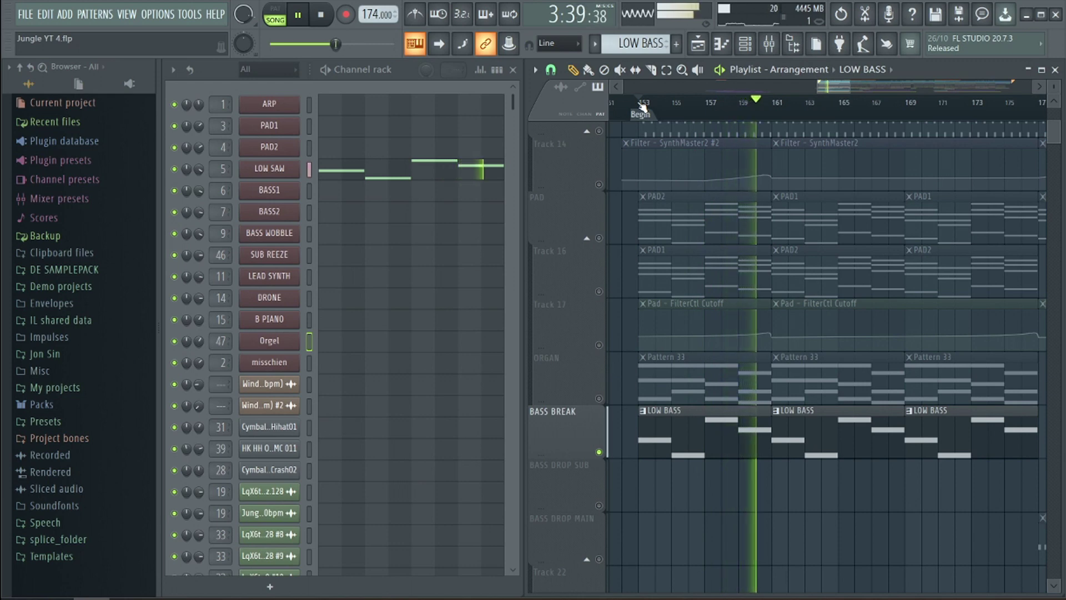
# Stop playback, open the LOW SAW channel's Sylenth1 instrument and shift its window aside to inspect the patch.
pyautogui.press('space')
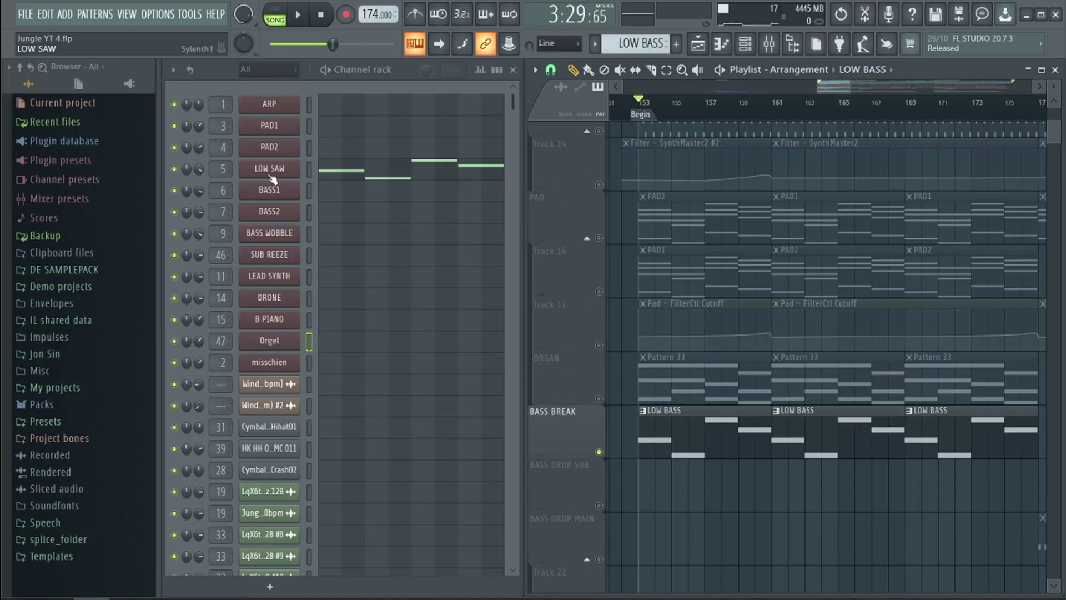
pyautogui.click(272, 170)
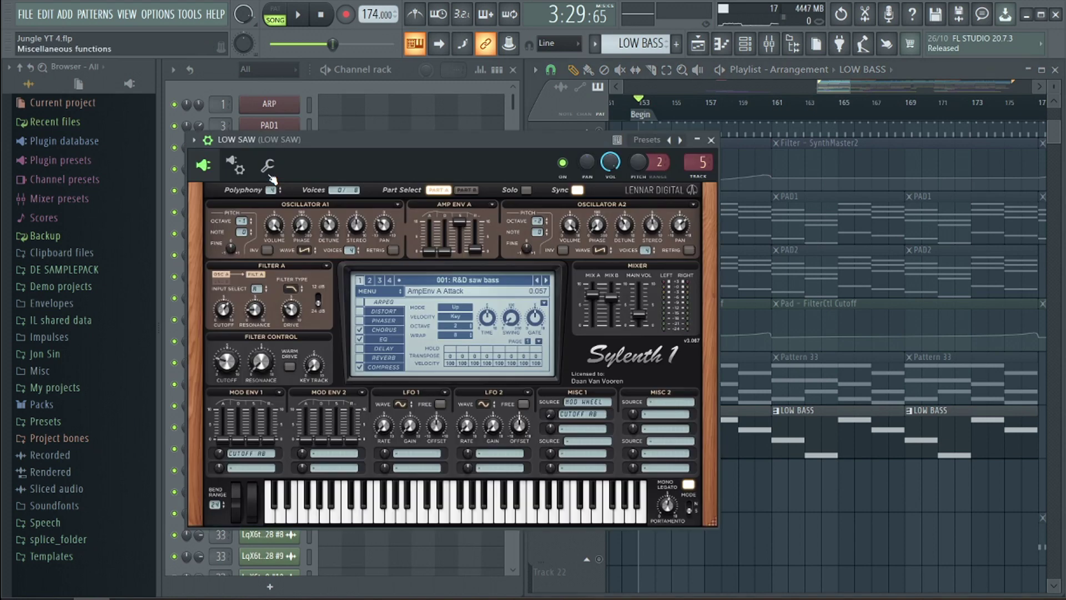
pyautogui.moveTo(406, 145); pyautogui.dragTo(536, 149)
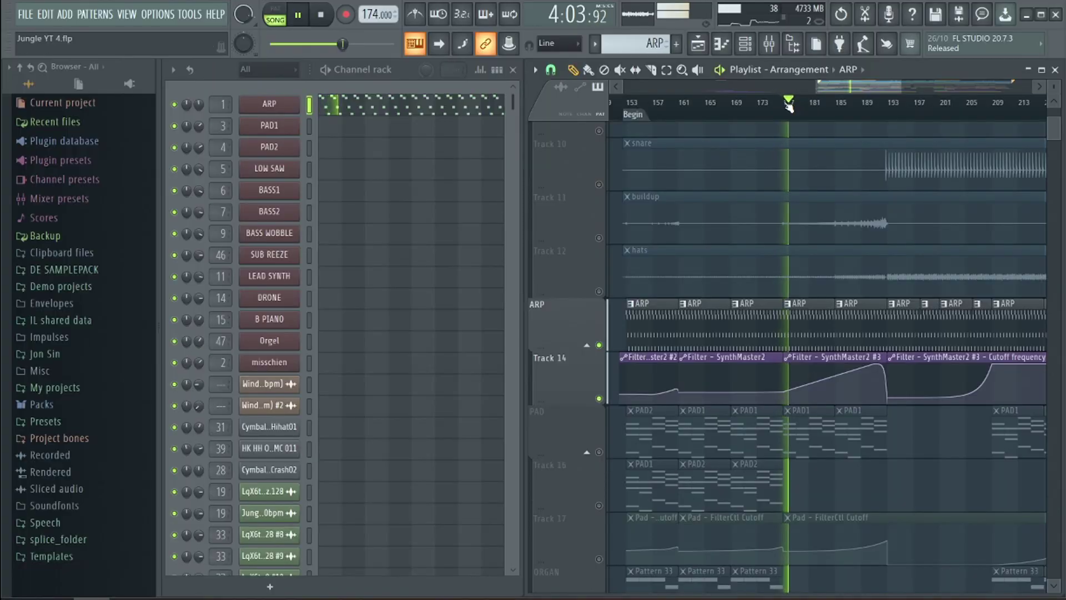
# Audition the ARP and its filter automation from about bar 185 and about bar 190, and stop playback.
pyautogui.click(842, 105)
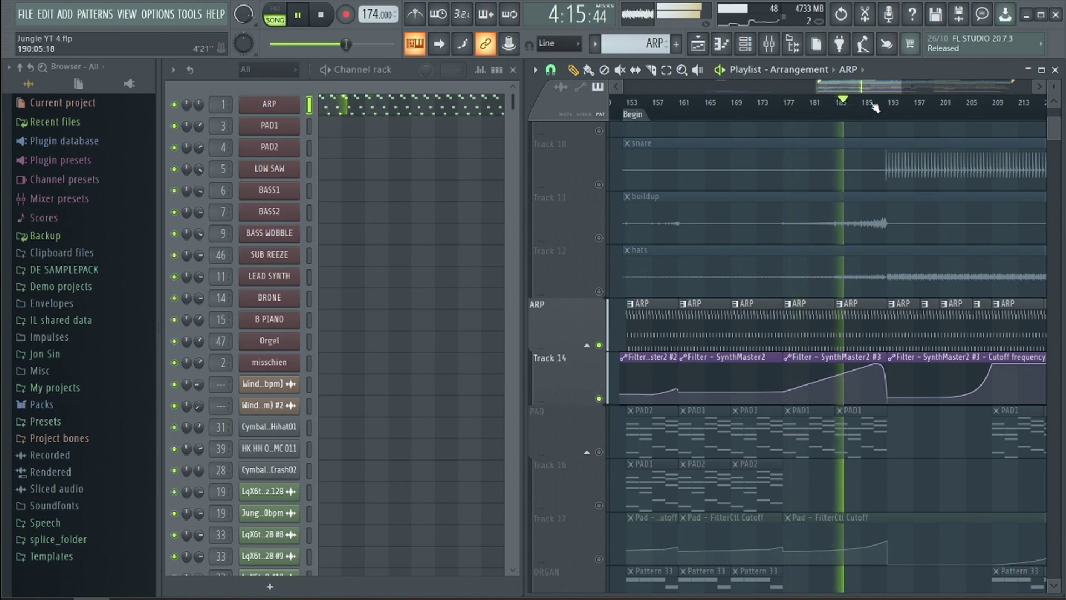
pyautogui.click(870, 105)
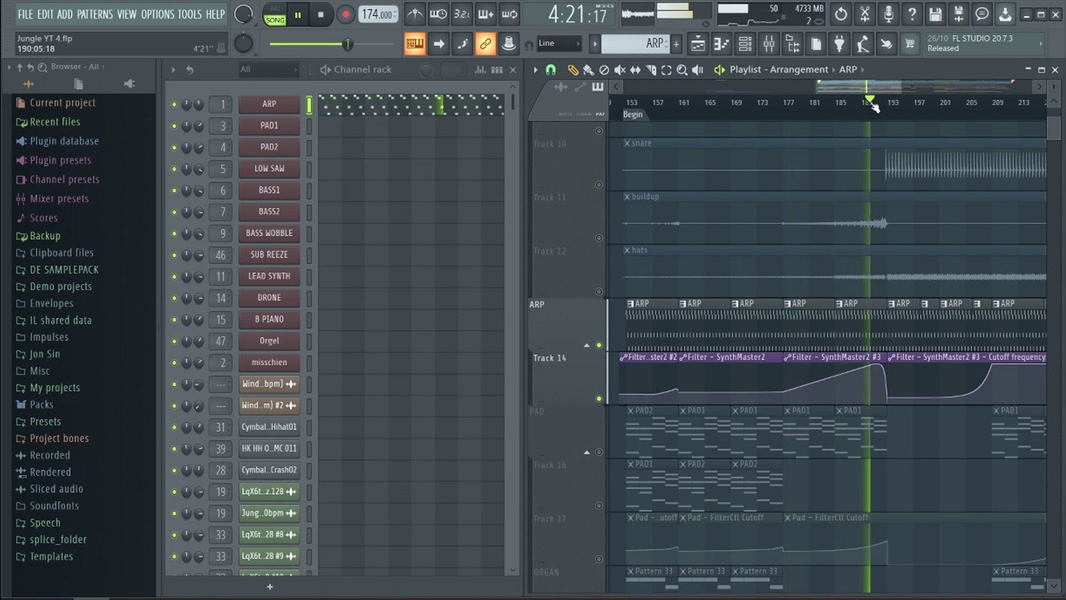
pyautogui.press('space')
# View the ARP pattern's notes in the piano roll, close it and open the ARP channel's instrument.
pyautogui.rightClick(295, 103)
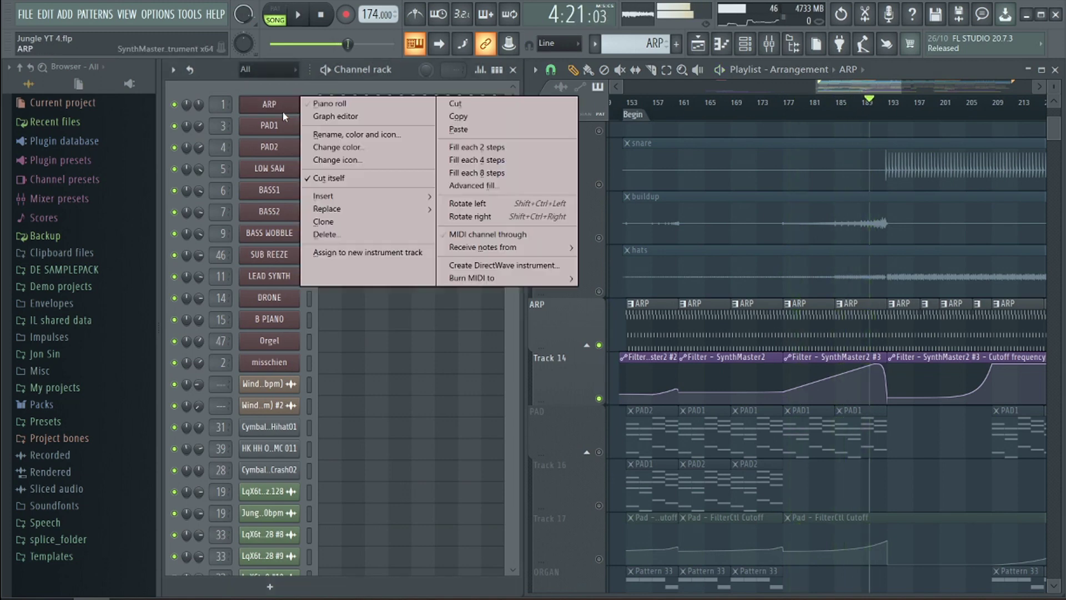
pyautogui.click(350, 106)
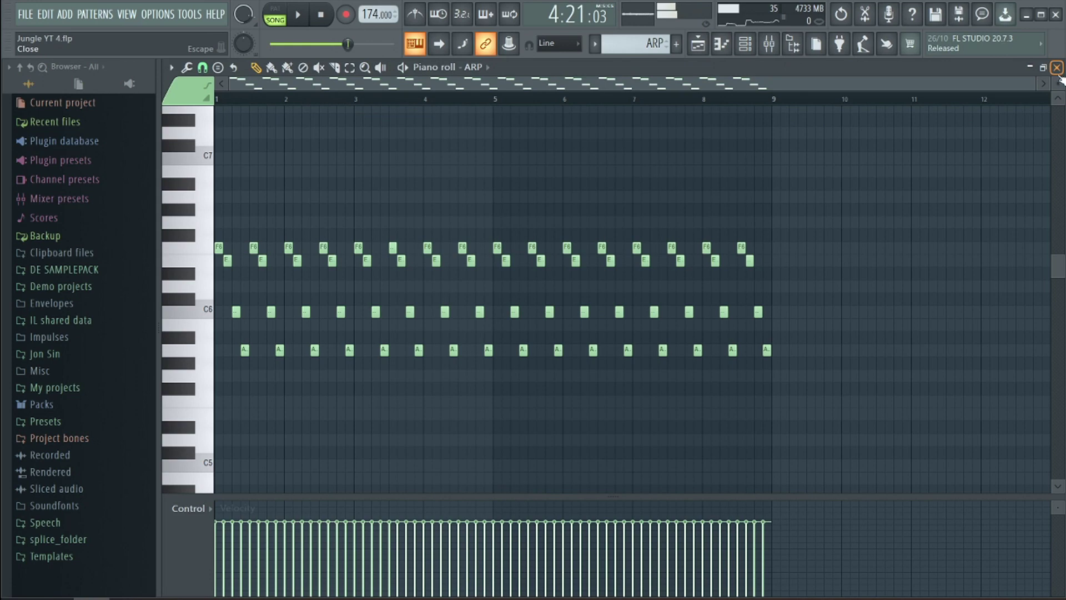
pyautogui.click(1057, 70)
pyautogui.click(265, 106)
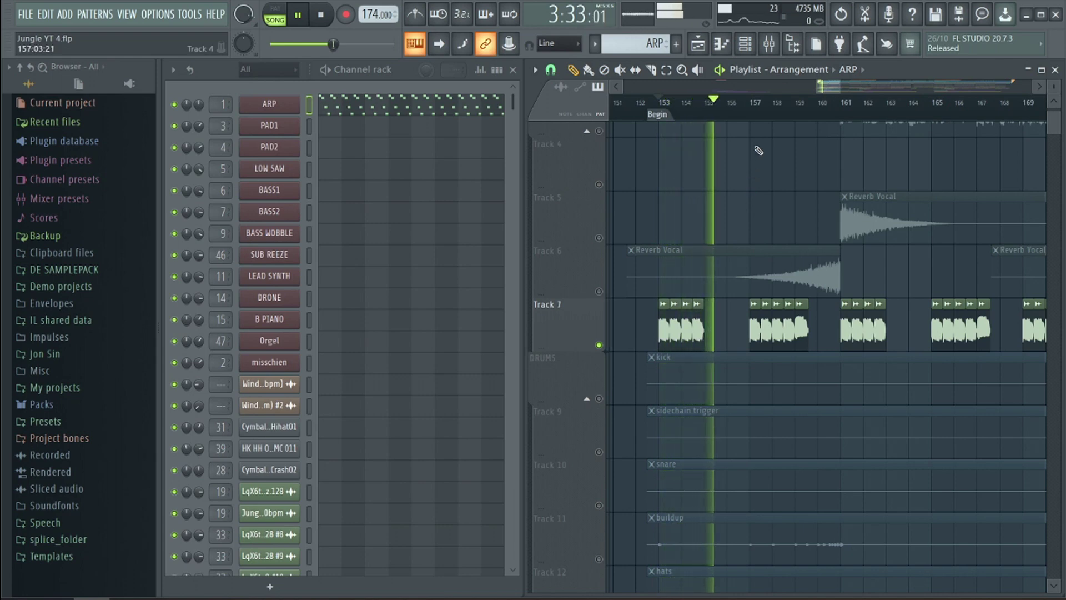
# Stop playback and inspect the ValhallaRoom and Kickstart effects on the Vocals FX mixer track.
pyautogui.press('space')
pyautogui.click(769, 44)
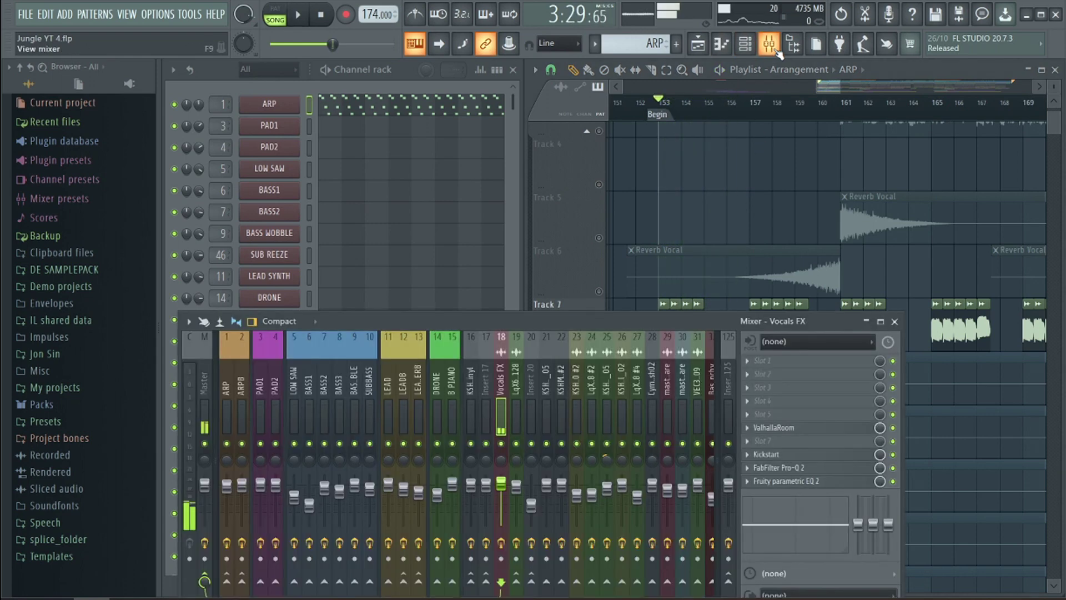
pyautogui.click(785, 434)
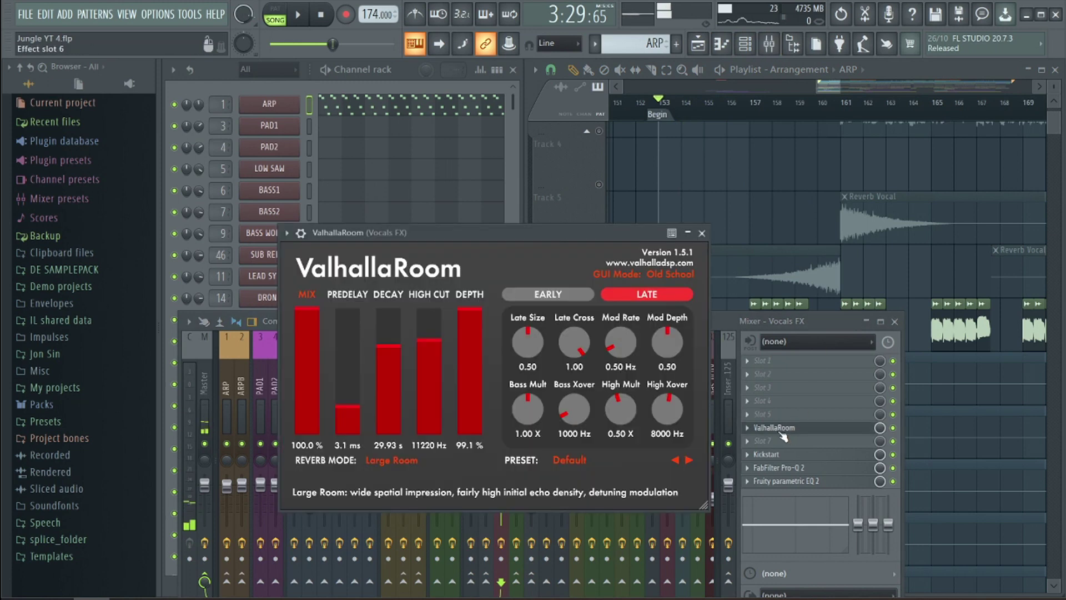
pyautogui.click(702, 233)
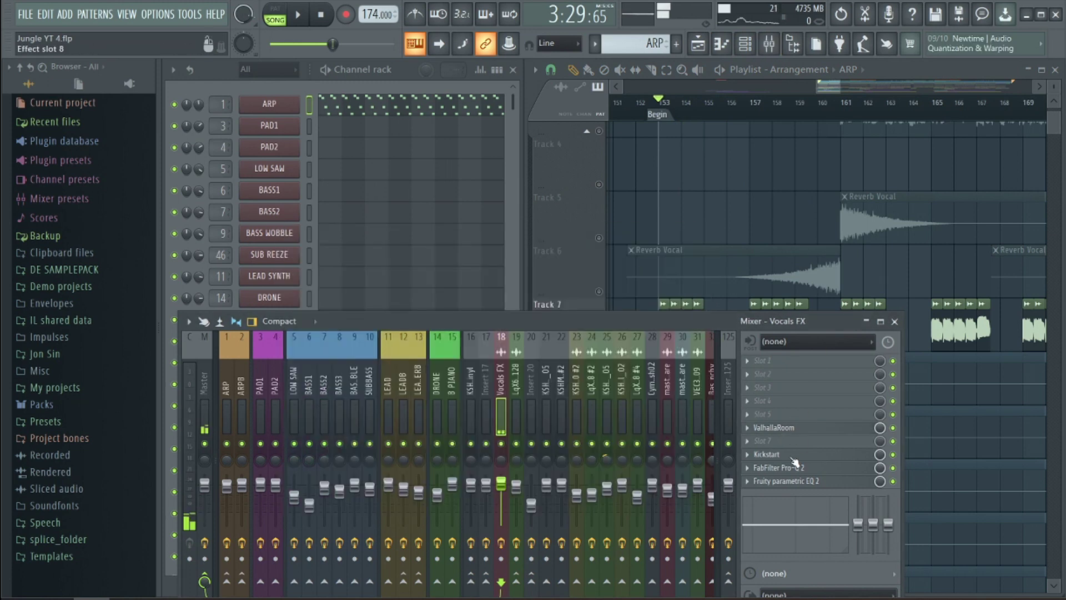
pyautogui.click(793, 456)
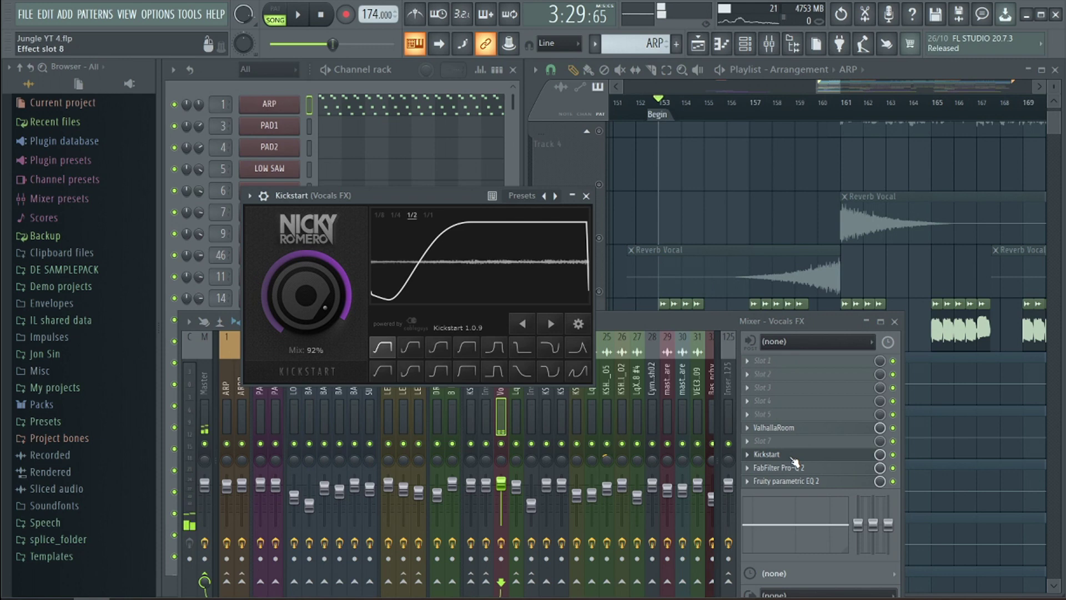
pyautogui.click(793, 455)
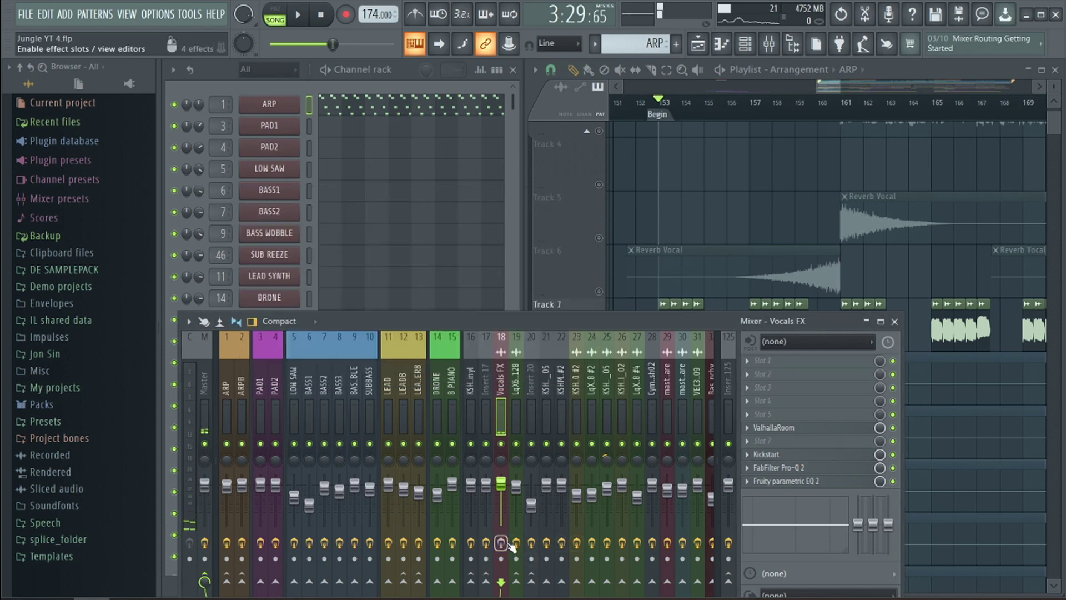
# Play the song and look over the whole playlist, from the vocals and drums down to the automation clips.
pyautogui.press('space')
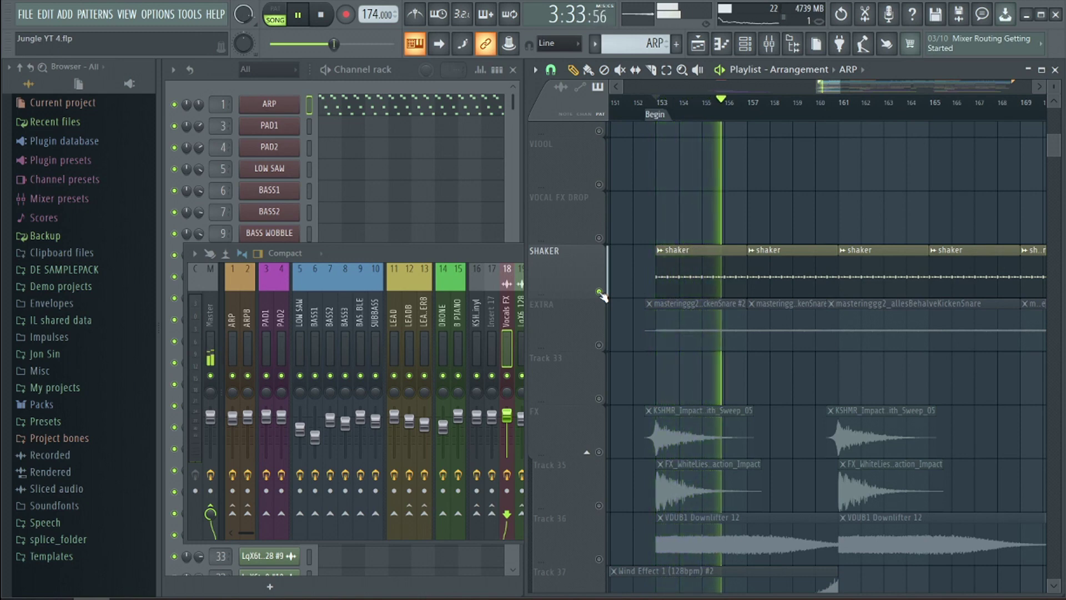
pyautogui.press('space')
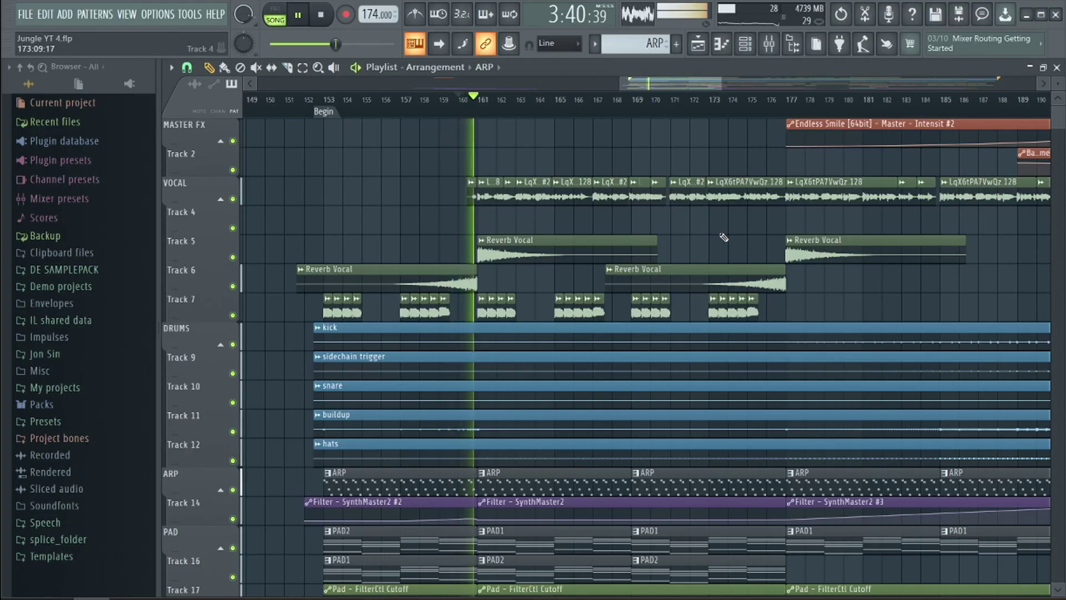
pyautogui.scroll(-10, 724, 238)
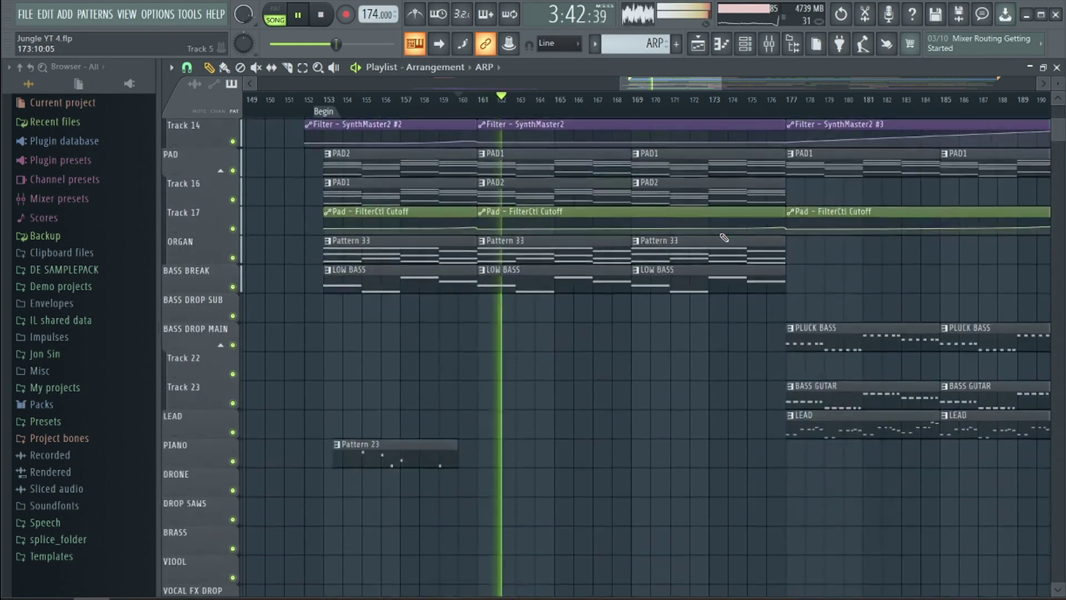
pyautogui.scroll(-10, 724, 237)
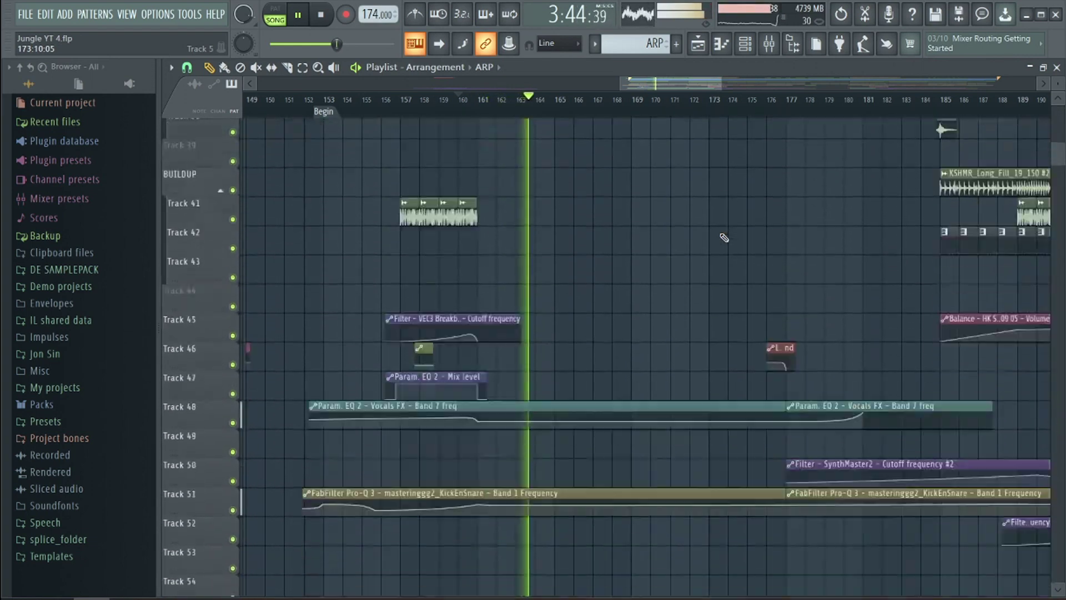
pyautogui.scroll(-5, 724, 238)
pyautogui.scroll(11, 724, 237)
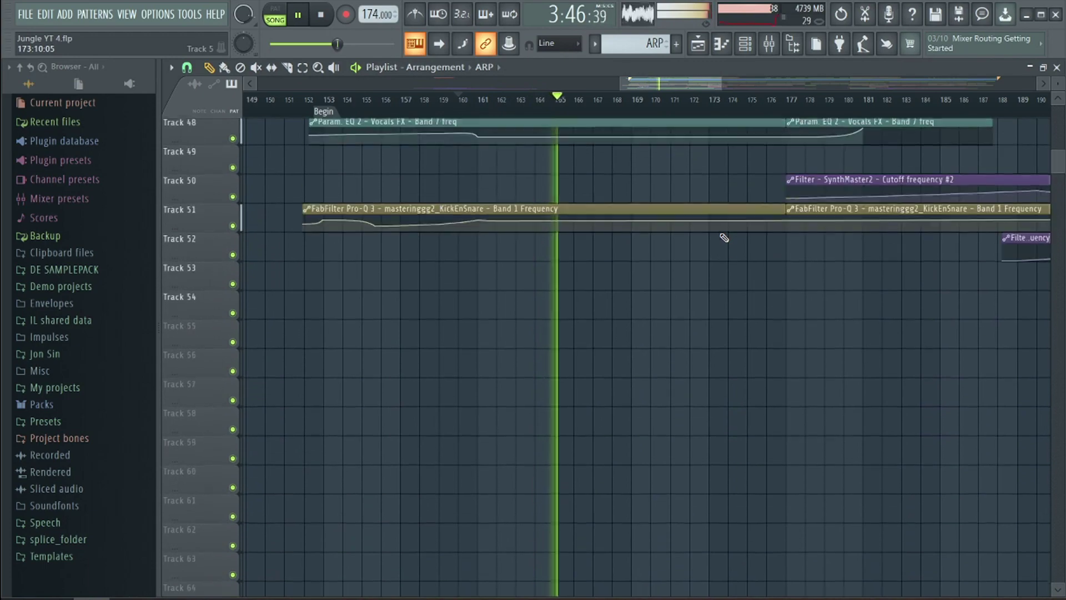
pyautogui.scroll(12, 725, 237)
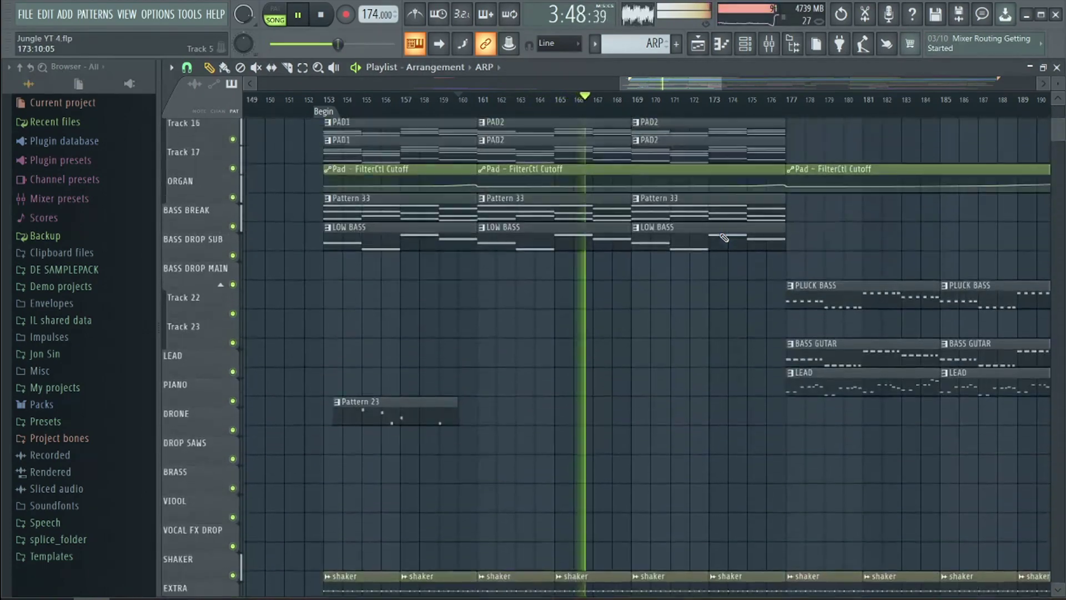
pyautogui.scroll(2, 724, 238)
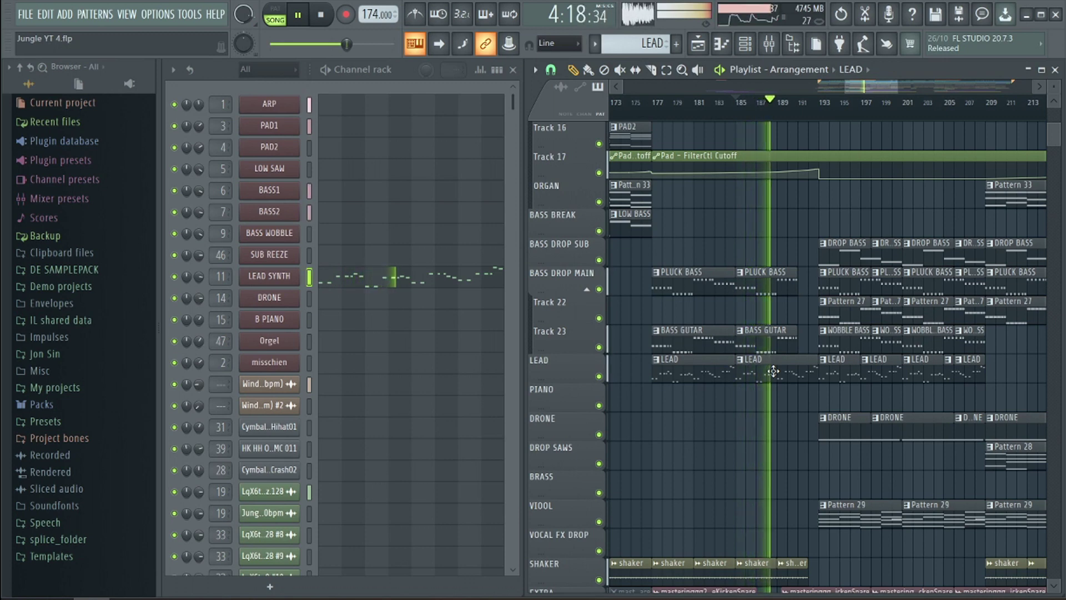
# Stop the song, audition the LEAD pattern on its own with the LEAD SYNTH instrument open, and stop it.
pyautogui.press('space')
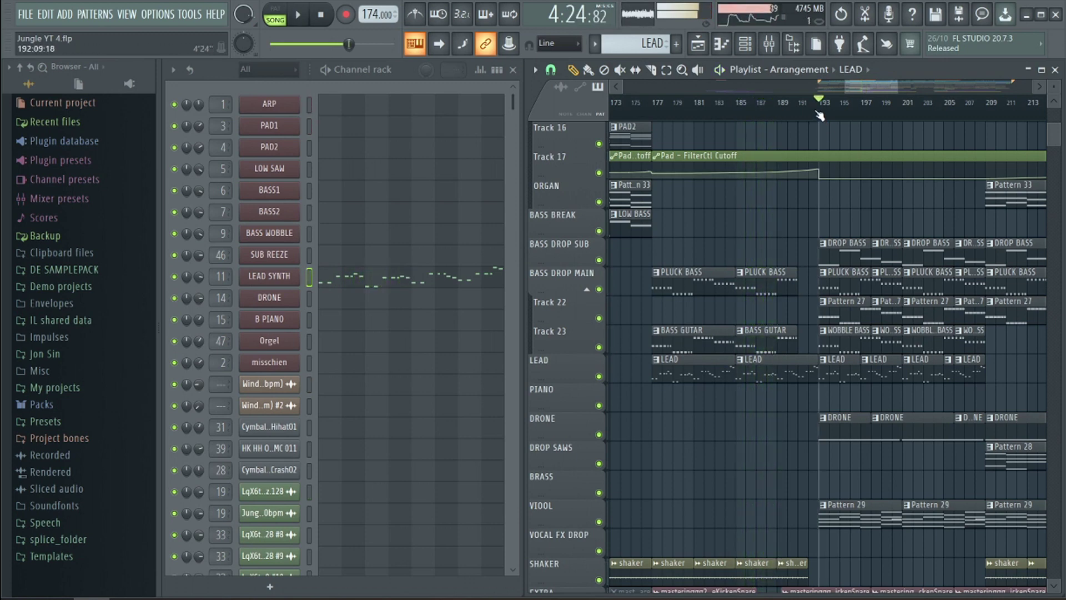
pyautogui.click(324, 73)
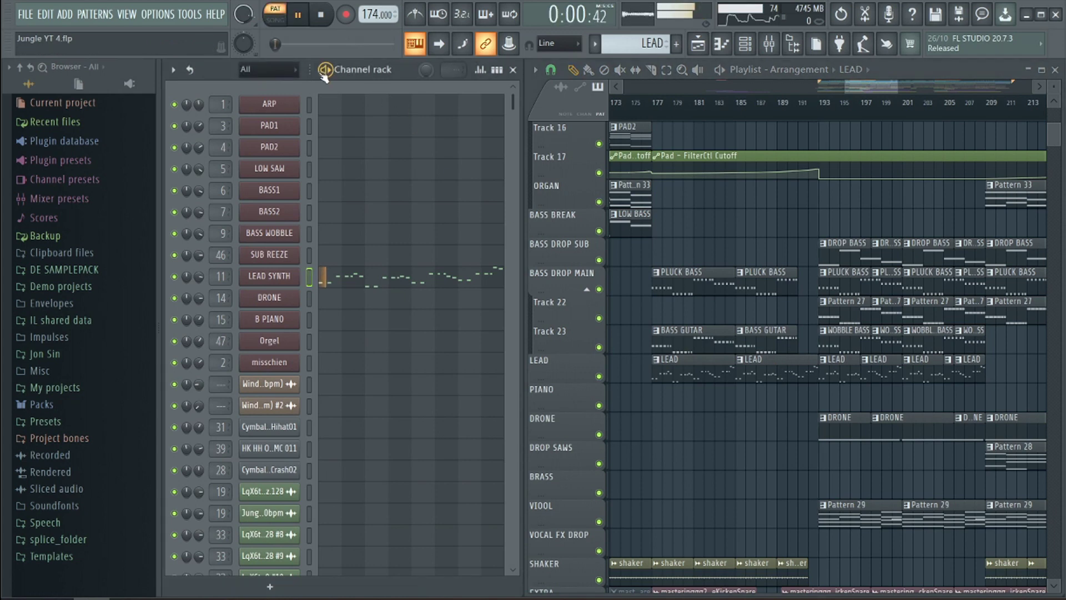
pyautogui.click(281, 282)
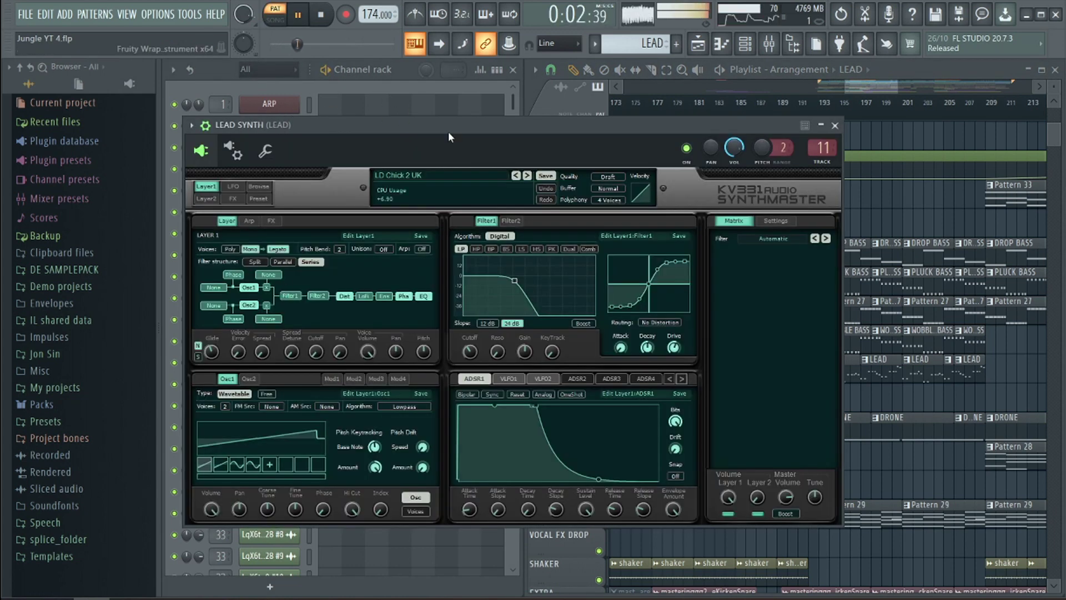
pyautogui.moveTo(681, 125); pyautogui.dragTo(730, 127)
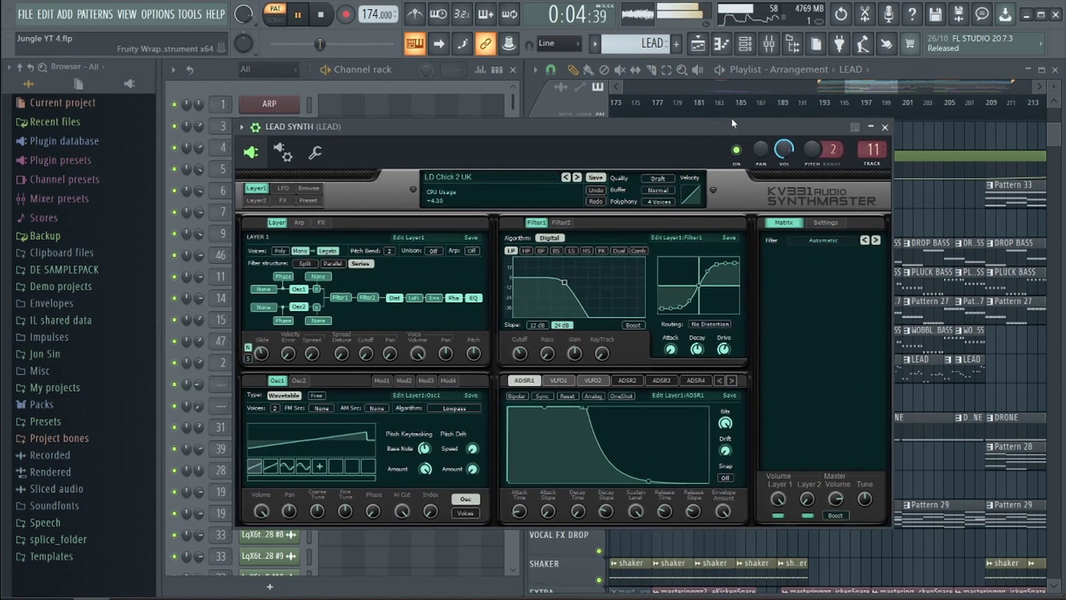
pyautogui.press('space')
# Inspect the LEADB mixer track's OTT, Kickstart, Fruity parametric EQ 2 and FabFilter Pro-Q 3 effects.
pyautogui.press('F9')
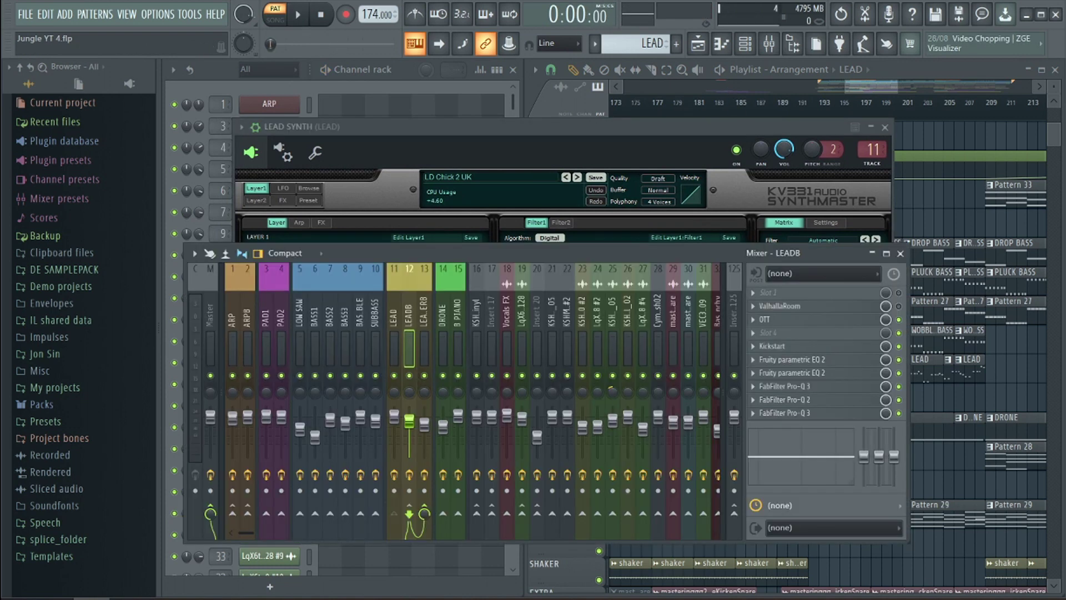
pyautogui.click(800, 320)
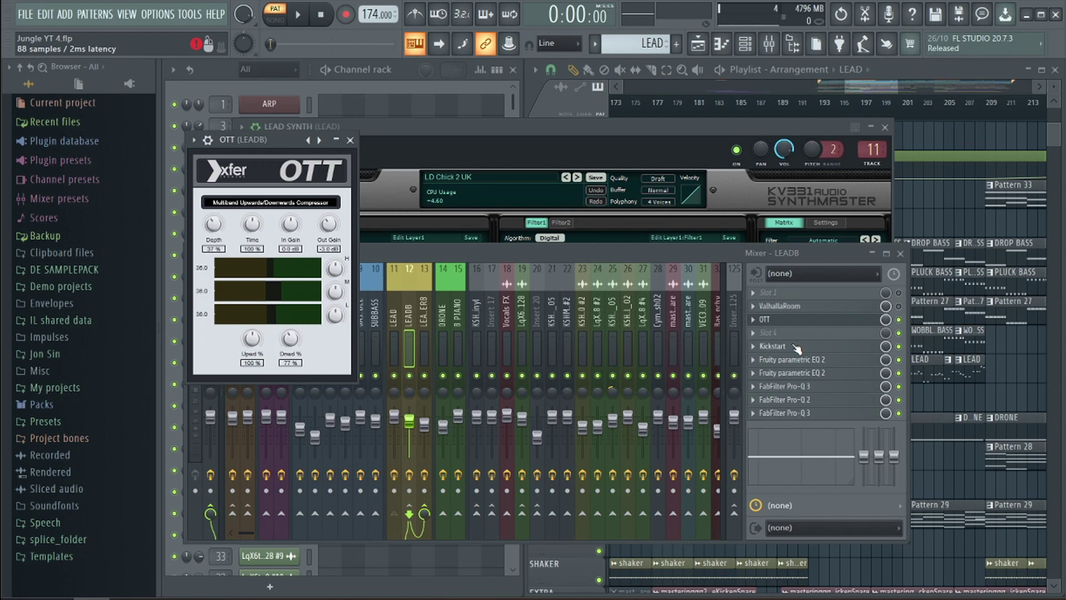
pyautogui.click(798, 346)
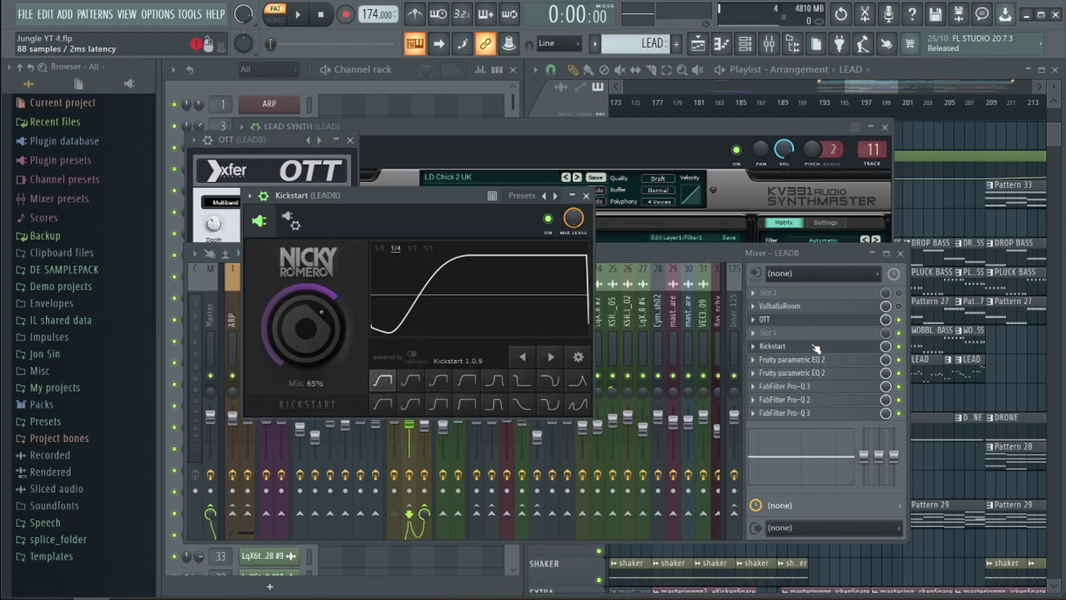
pyautogui.click(821, 361)
pyautogui.click(823, 364)
pyautogui.click(824, 372)
pyautogui.click(825, 375)
pyautogui.click(823, 386)
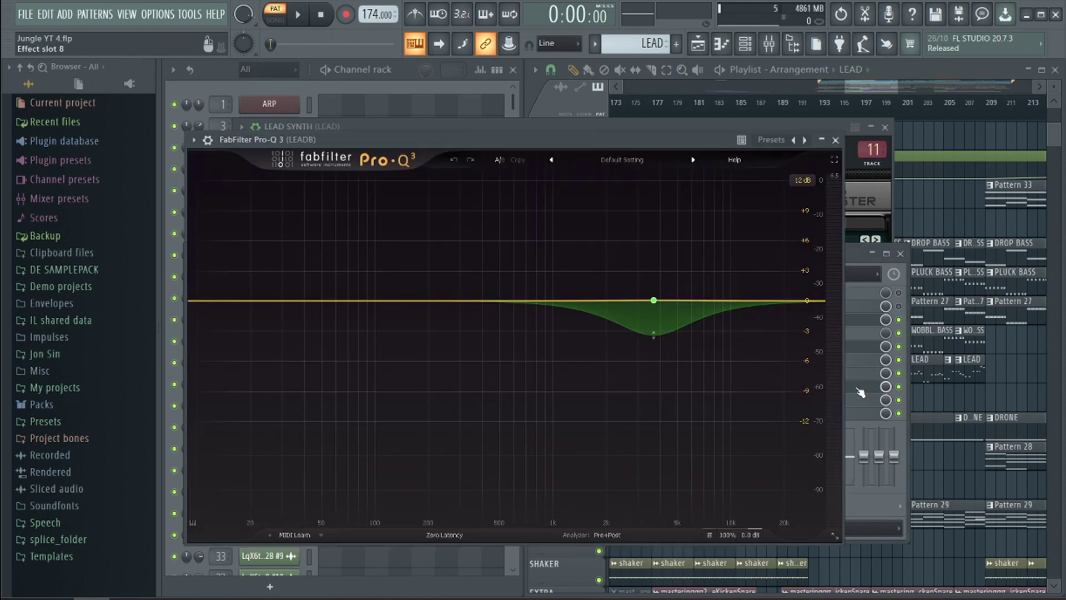
pyautogui.click(823, 386)
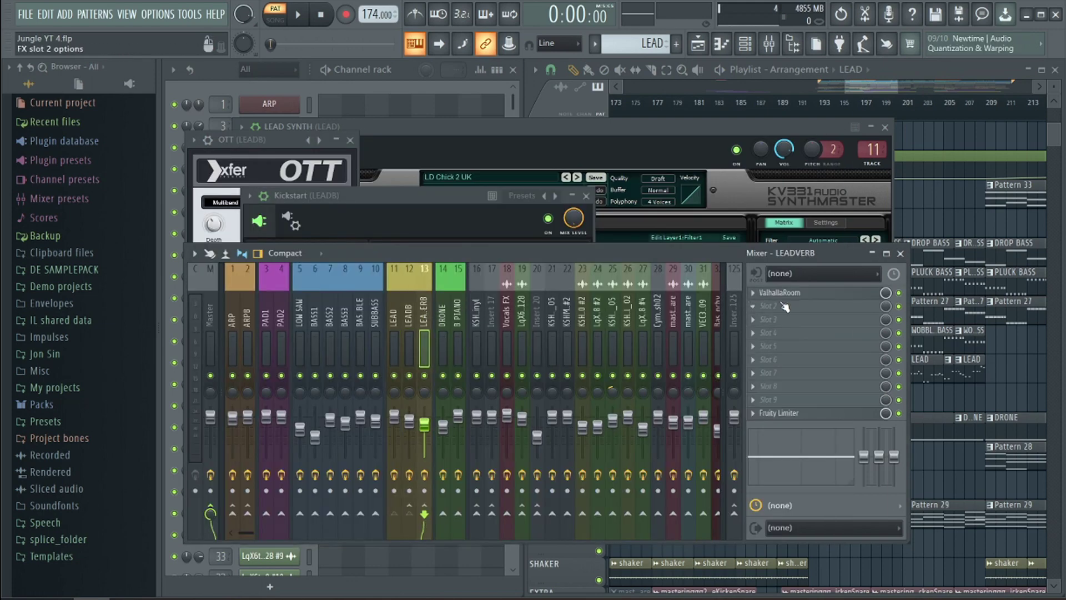
# Inspect the ValhallaRoom and Fruity Limiter effects on the LEADVERB mixer track and the send routing from LEADB to it.
pyautogui.click(786, 297)
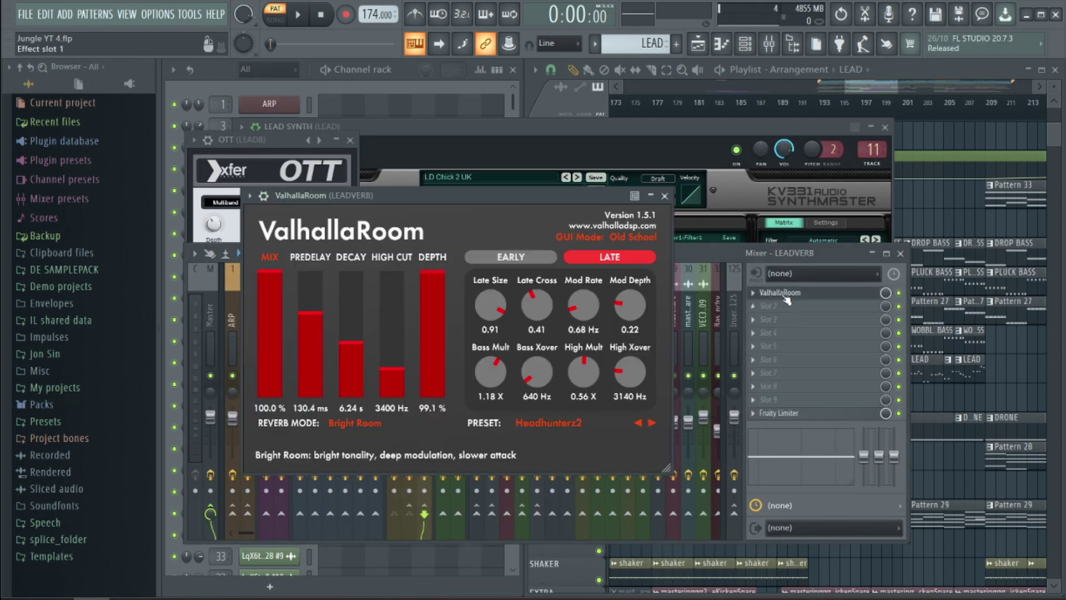
pyautogui.click(808, 416)
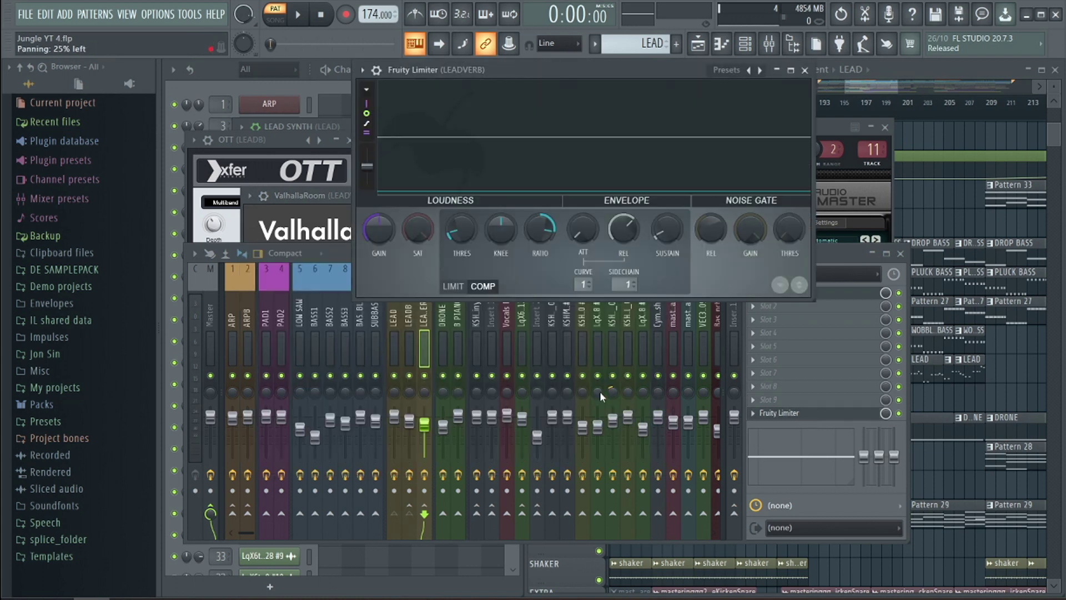
pyautogui.click(408, 330)
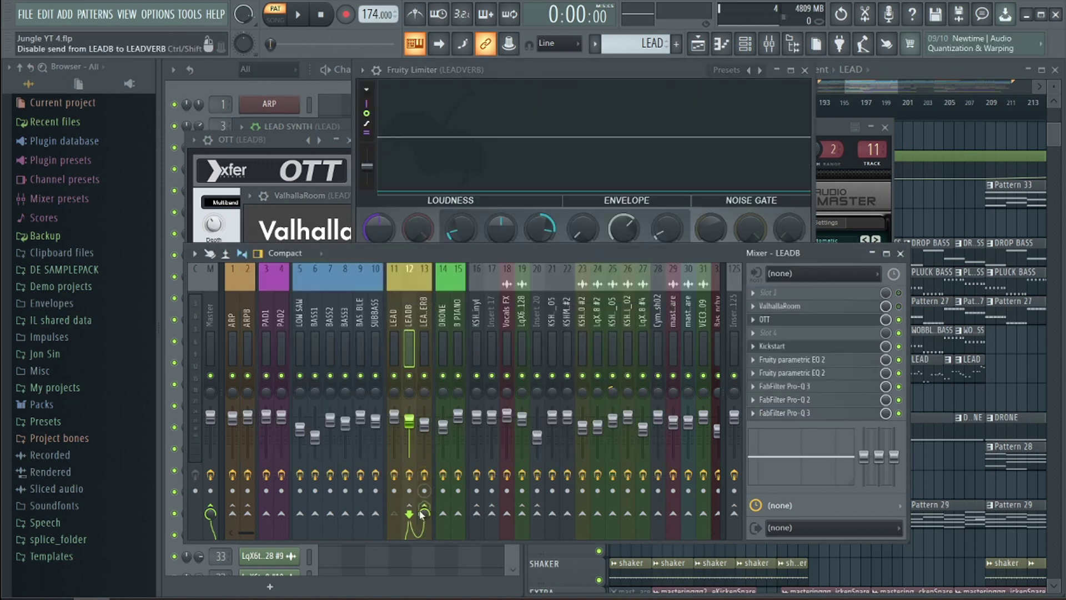
pyautogui.click(426, 304)
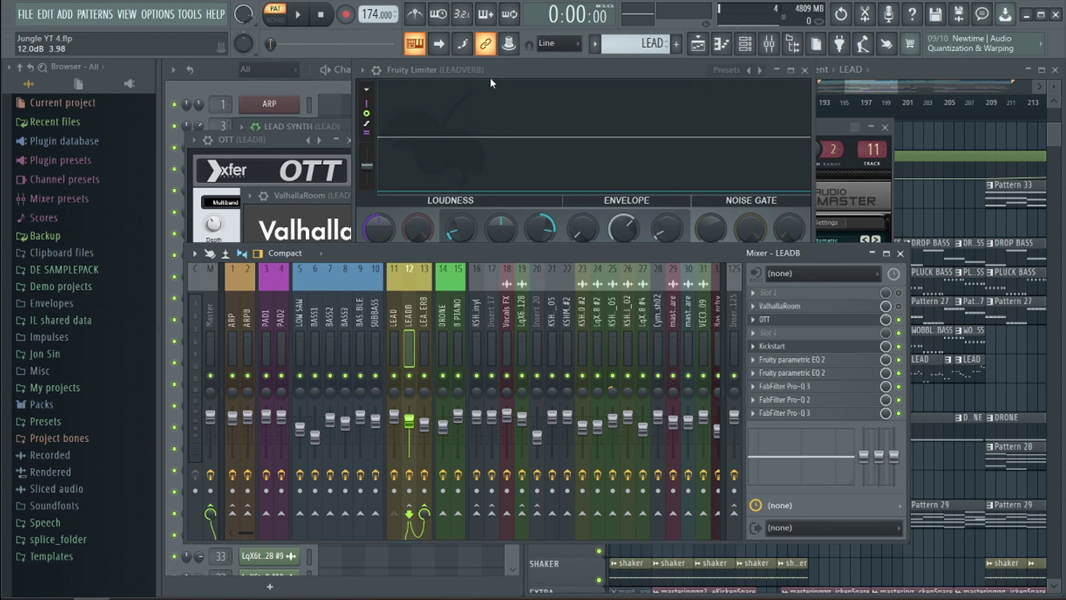
pyautogui.click(483, 71)
pyautogui.moveTo(644, 74); pyautogui.dragTo(544, 154)
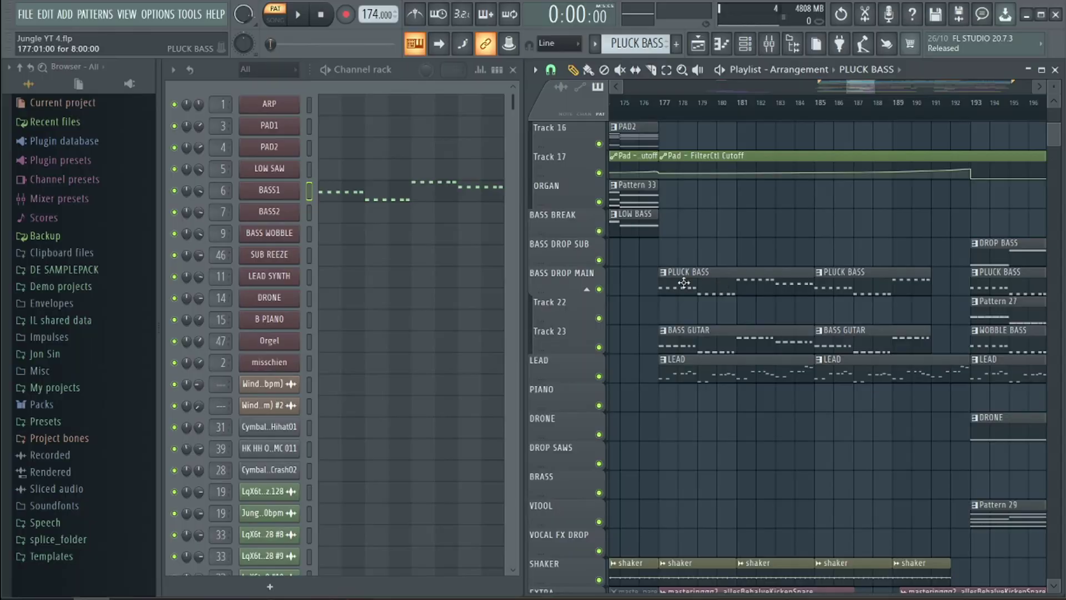
# Inspect the Serum instrument on BASS1 and the Nexus instrument on BASS2, close both, and start playback.
pyautogui.click(279, 191)
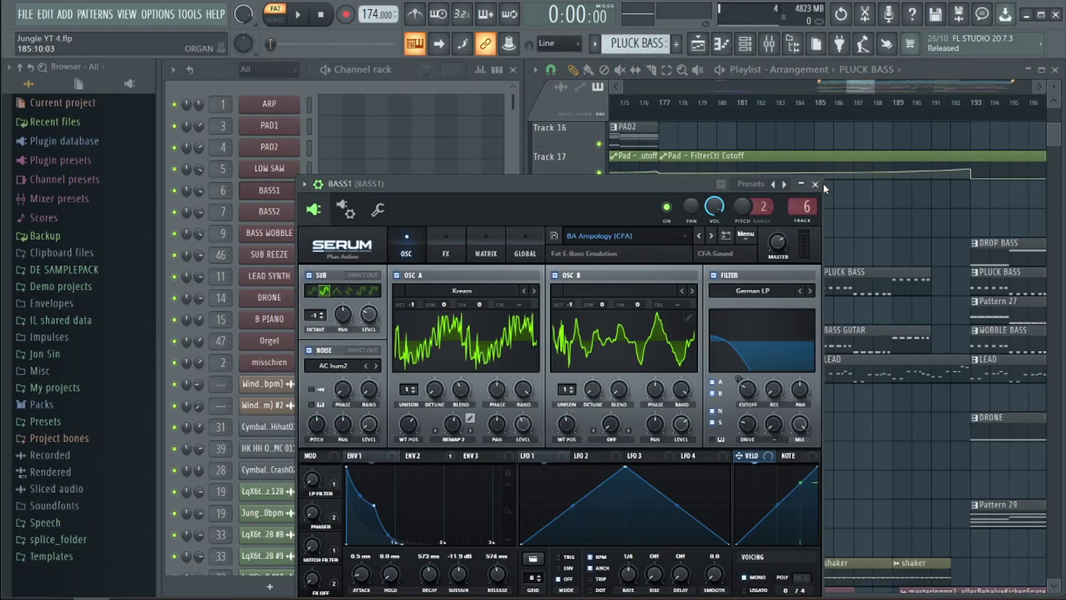
pyautogui.click(815, 184)
pyautogui.click(279, 213)
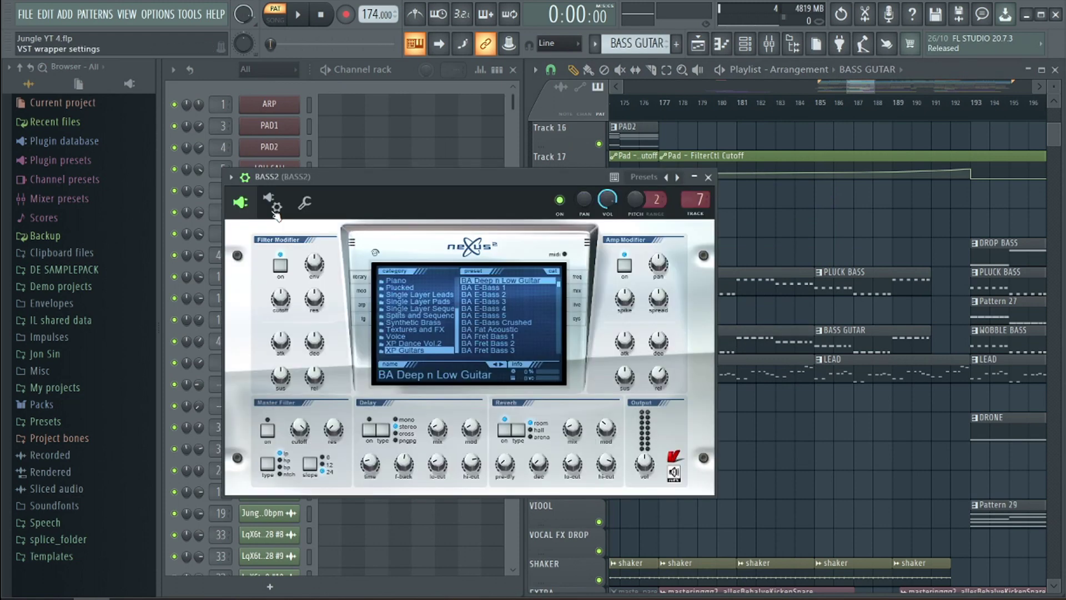
pyautogui.click(707, 178)
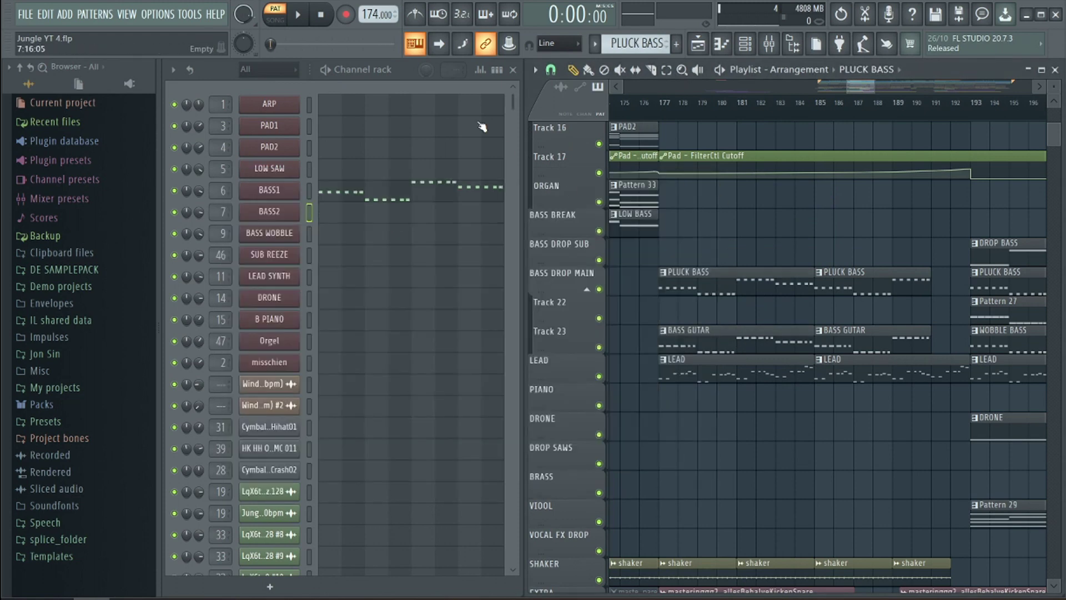
pyautogui.press('space')
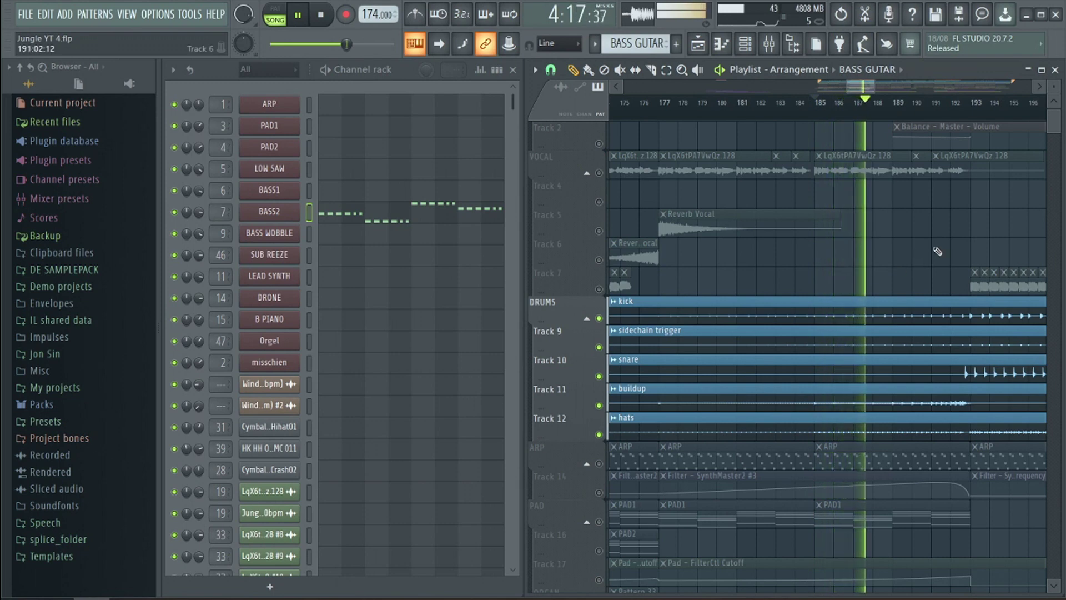
# Inspect the Endless Smile effect on the Master mixer track and play the build-up to watch its automated intensity.
pyautogui.scroll(2, 937, 251)
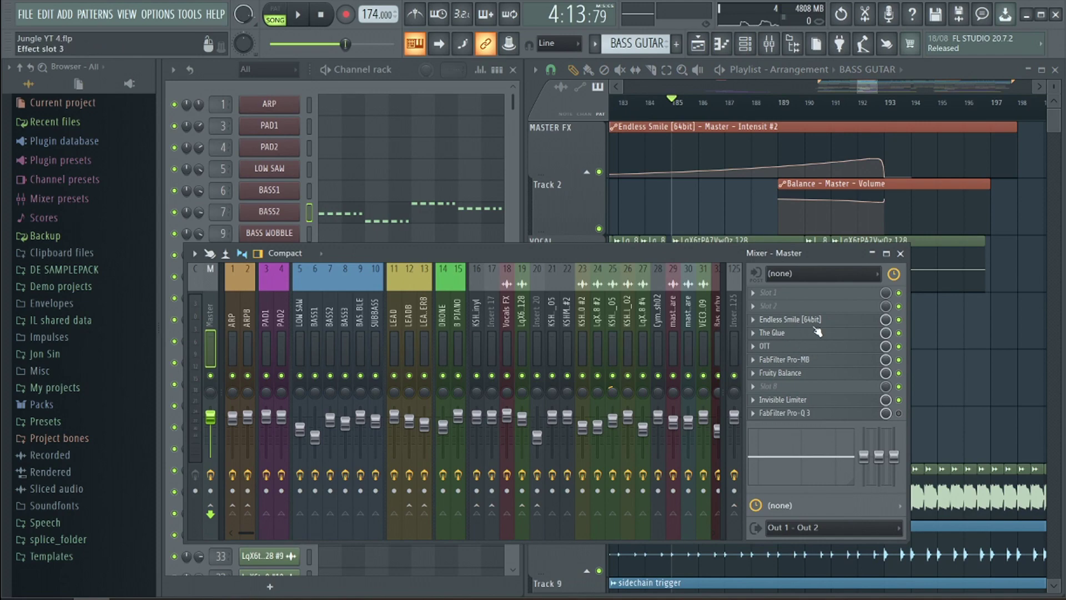
pyautogui.click(814, 321)
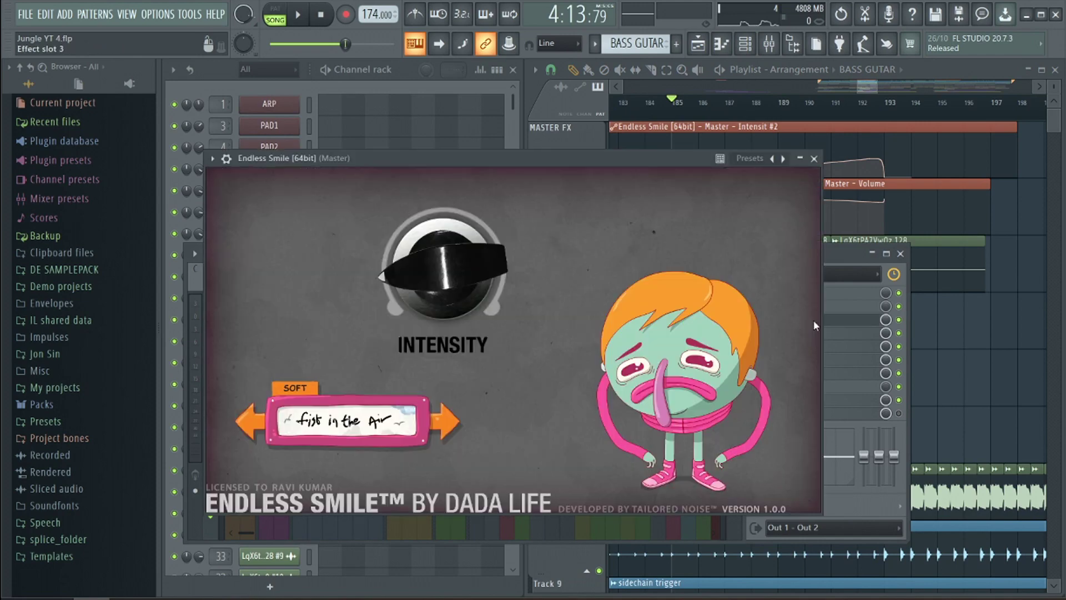
pyautogui.click(852, 320)
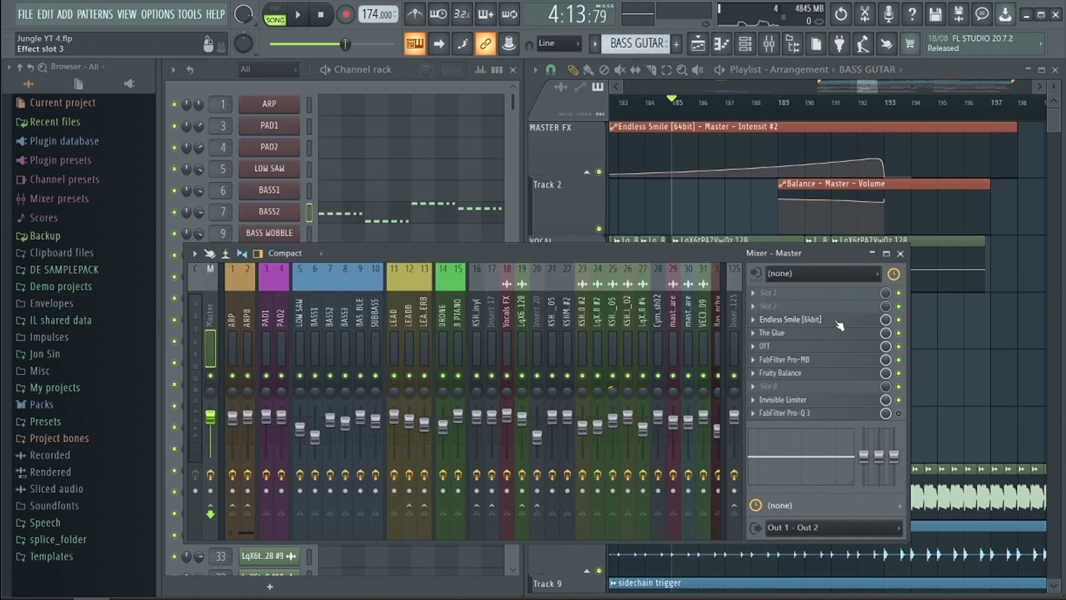
pyautogui.click(814, 321)
pyautogui.press('space')
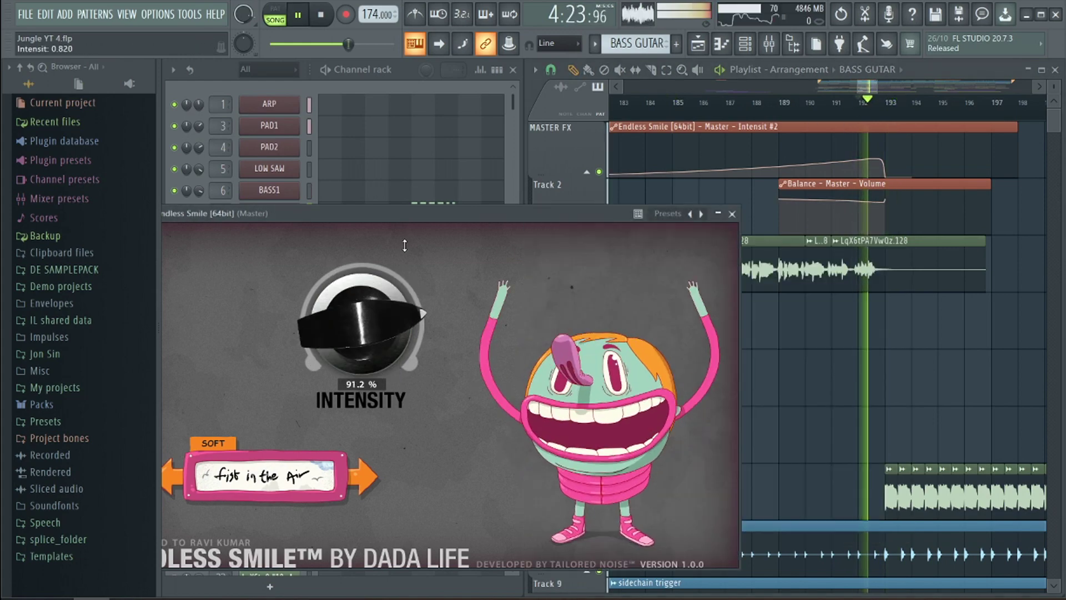
pyautogui.press('space')
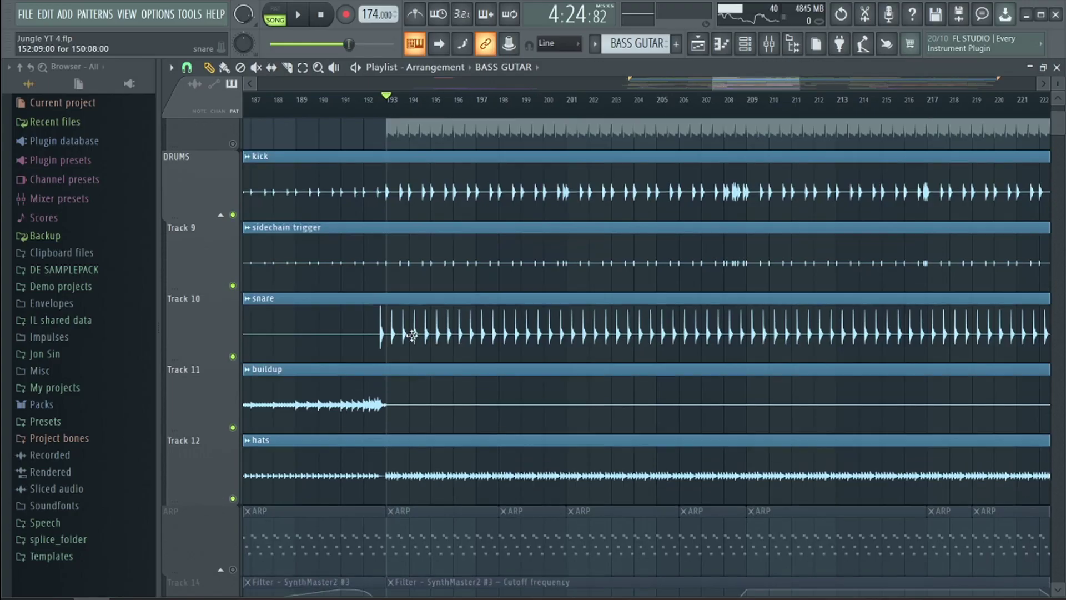
# Audition the drum stems in the playlist, and look through the kick and snare tracks in the Ableton Live drum project.
pyautogui.scroll(2, 302, 386)
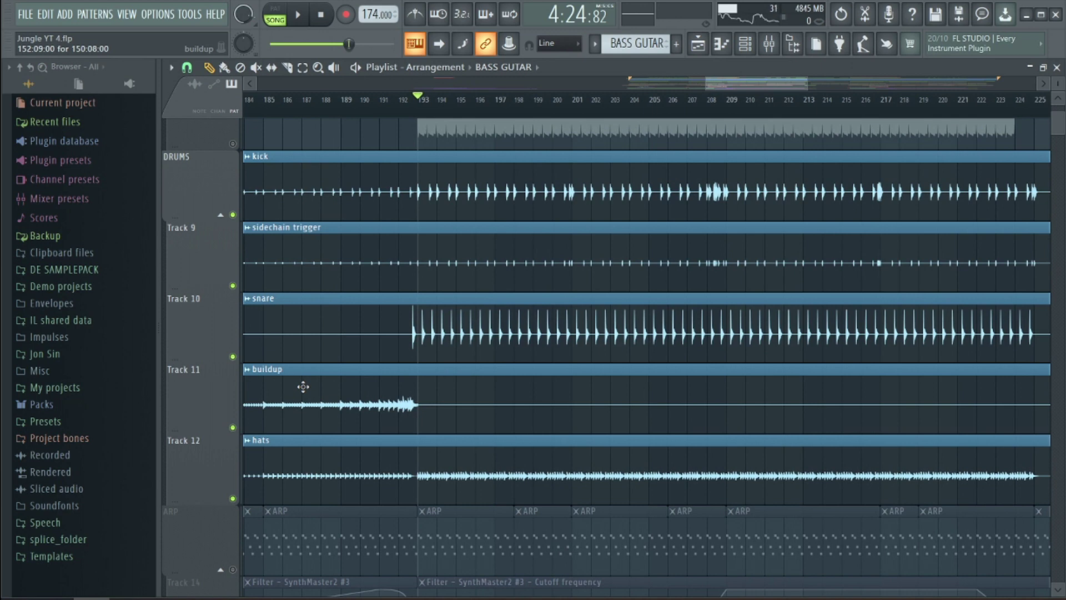
pyautogui.press('space')
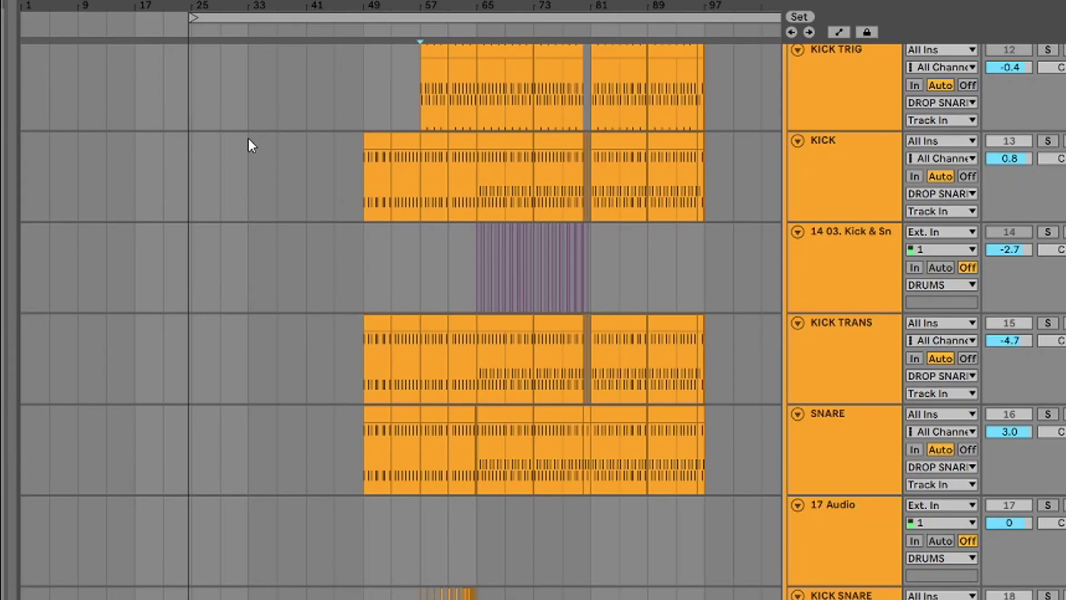
pyautogui.scroll(-10, 248, 141)
pyautogui.scroll(-15, 248, 141)
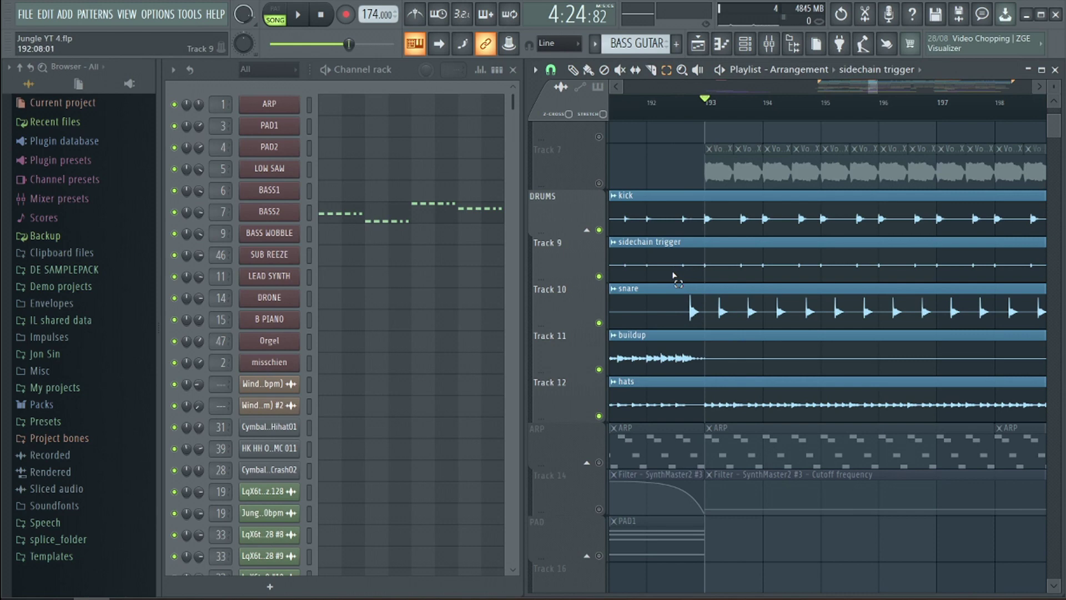
# Highlight the sidechain trigger clip, clear the selection, and examine its hits against the kick and snare waveforms.
pyautogui.moveTo(673, 276); pyautogui.dragTo(833, 266)
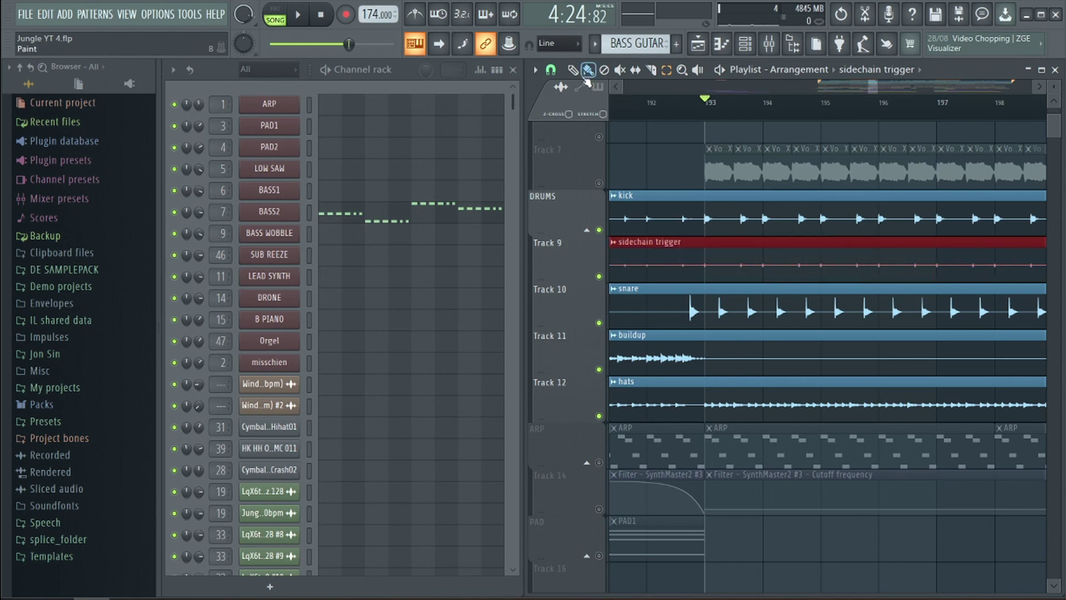
pyautogui.click(773, 262)
pyautogui.scroll(6, 773, 261)
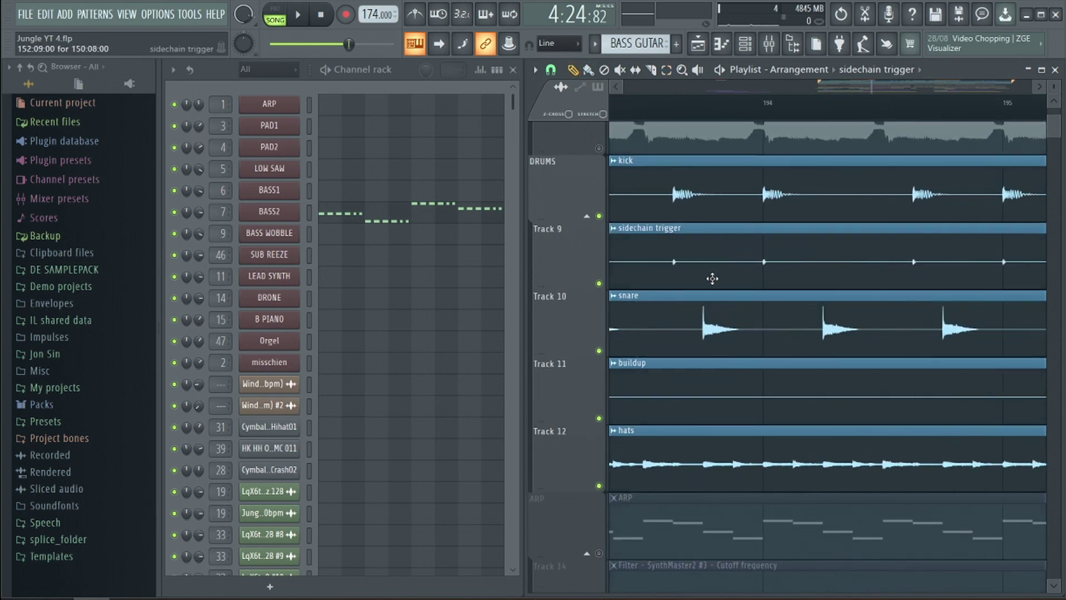
pyautogui.scroll(2, 783, 272)
pyautogui.scroll(-6, 818, 269)
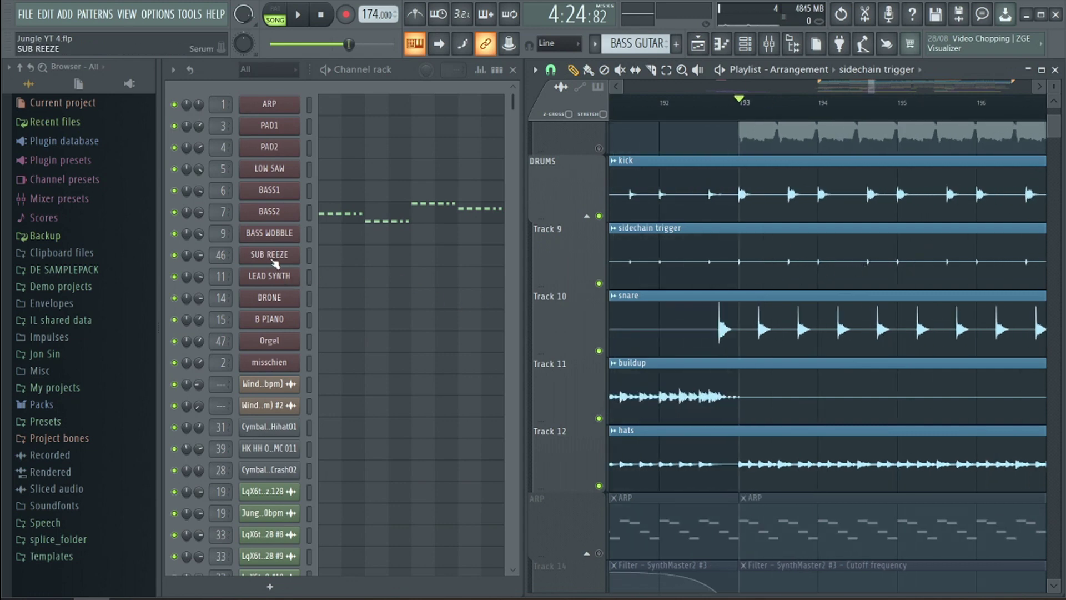
# Open the SUB REEZE Serum instrument, audition the DROP BASS part on the soloed BASS DROP SUB track, and stop playback.
pyautogui.click(284, 258)
pyautogui.moveTo(464, 167); pyautogui.dragTo(513, 93)
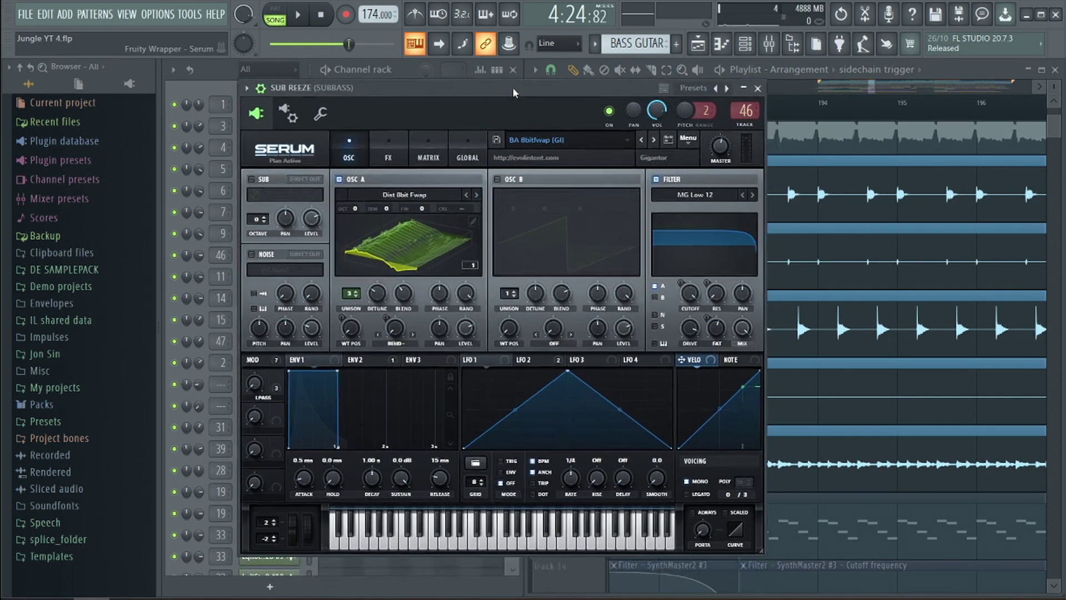
pyautogui.click(669, 371)
pyautogui.press('space')
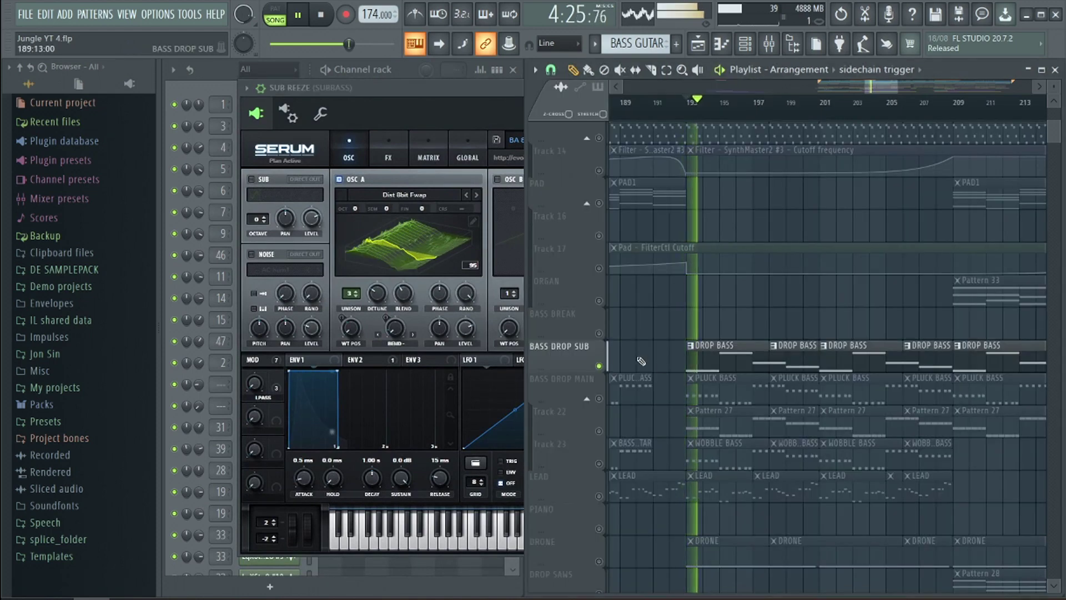
pyautogui.click(464, 168)
pyautogui.moveTo(459, 87); pyautogui.dragTo(384, 85)
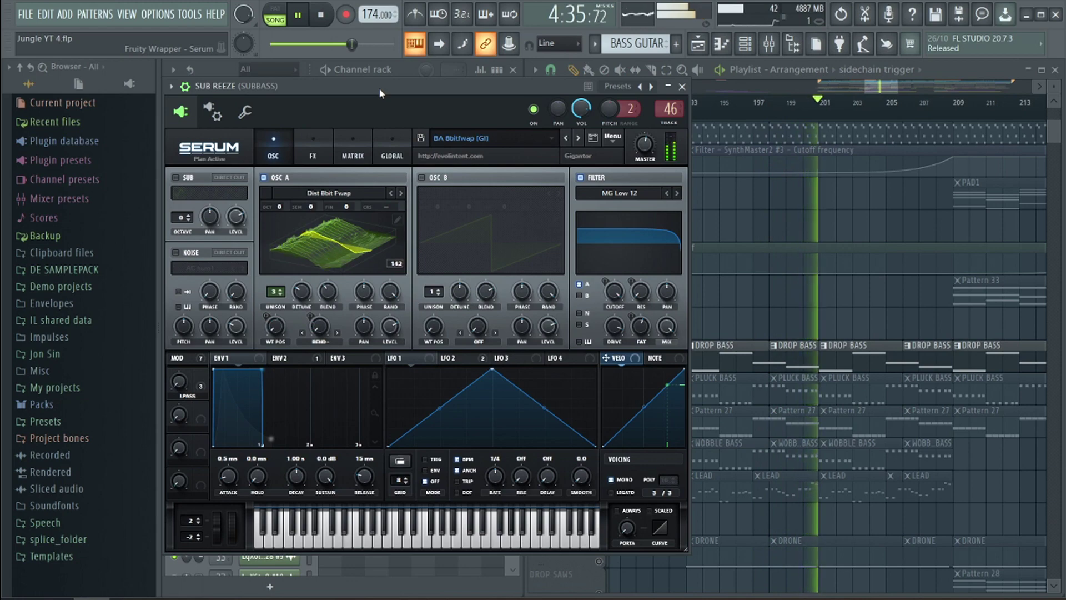
pyautogui.press('space')
# Inspect the SUBBASS mixer track's two Kickstart effects, its FabFilter Pro-Q 3 equalizers and FabFilter Saturn.
pyautogui.press('F9')
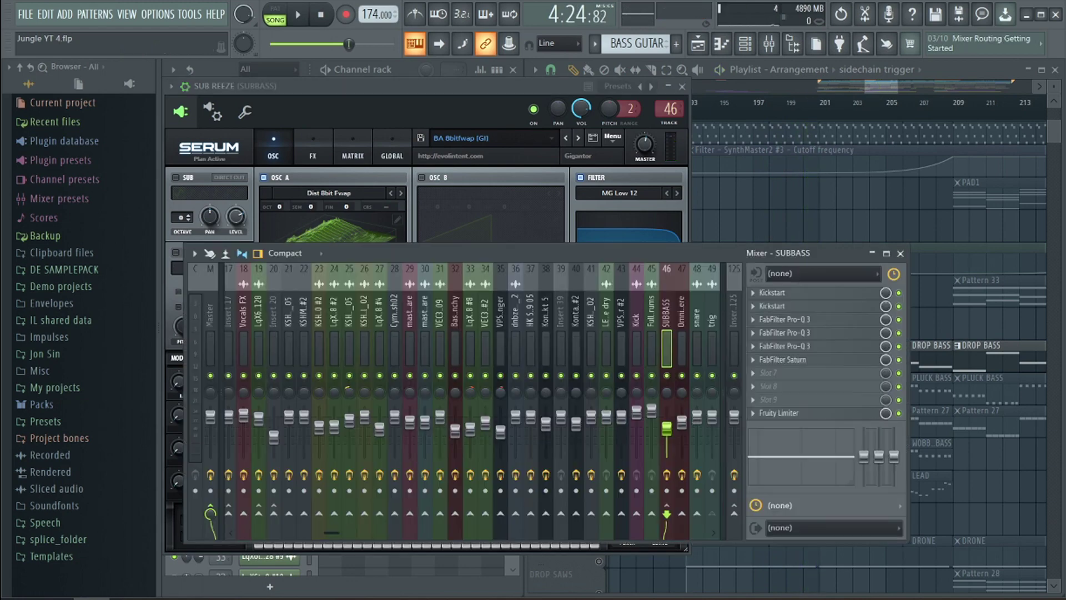
pyautogui.click(774, 293)
pyautogui.click(776, 295)
pyautogui.doubleClick(787, 307)
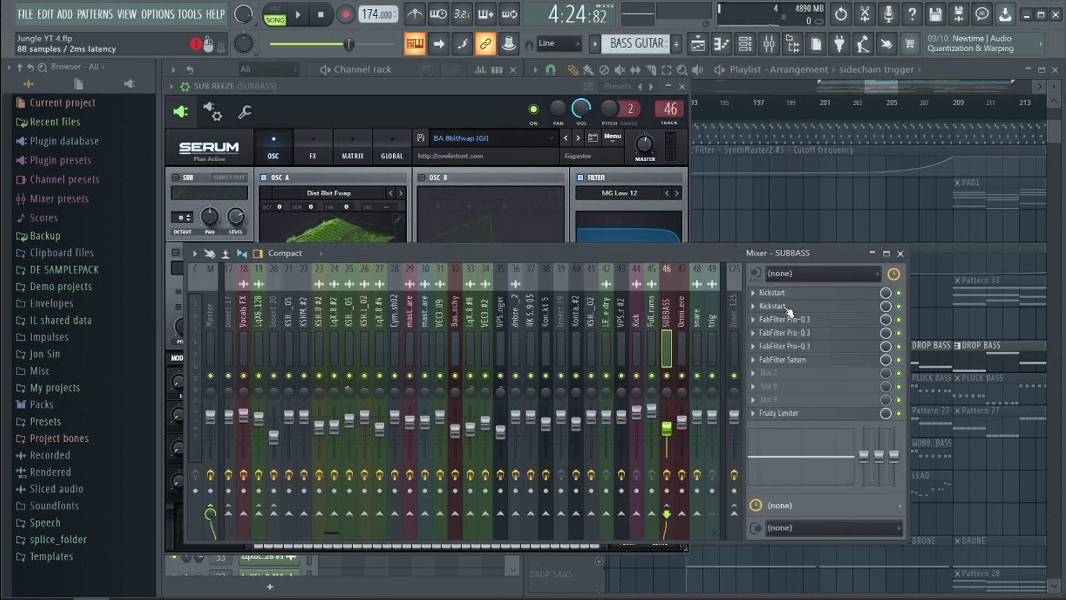
pyautogui.click(814, 321)
pyautogui.click(813, 321)
pyautogui.click(816, 333)
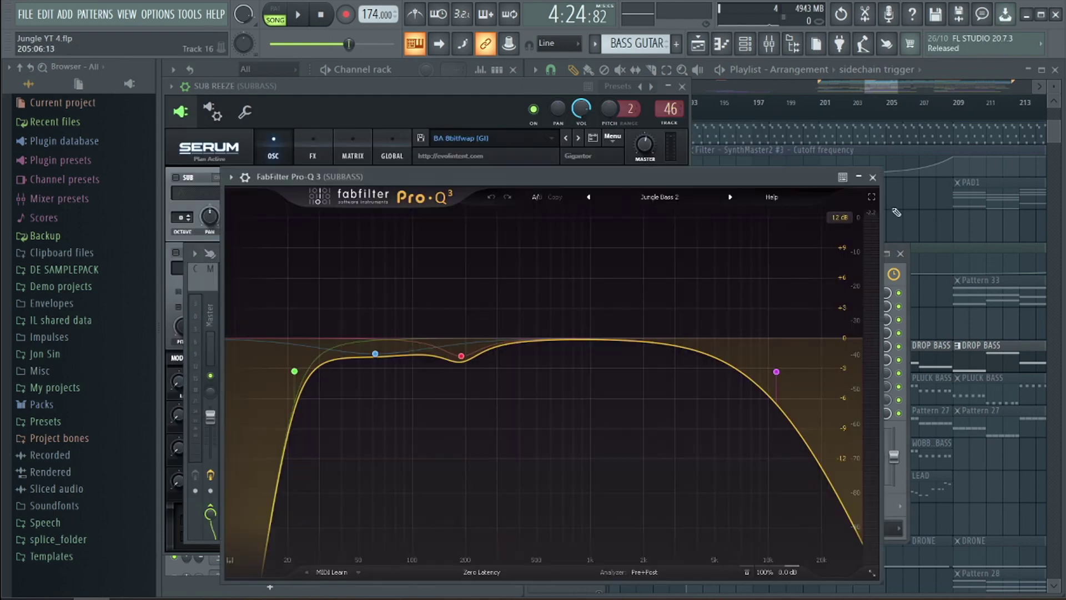
pyautogui.click(816, 333)
pyautogui.click(807, 346)
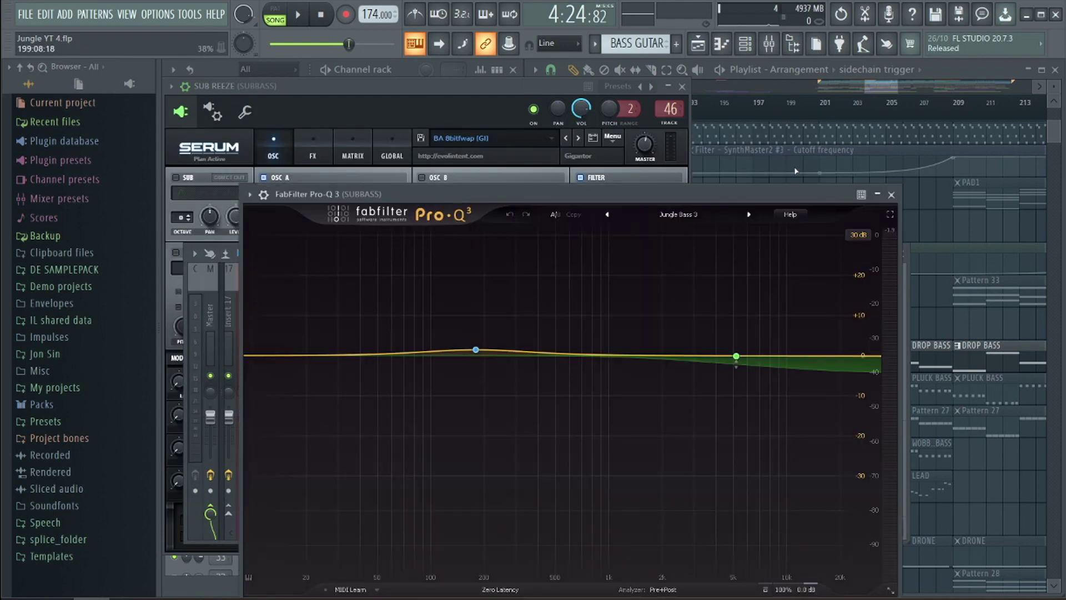
pyautogui.click(890, 195)
pyautogui.click(798, 360)
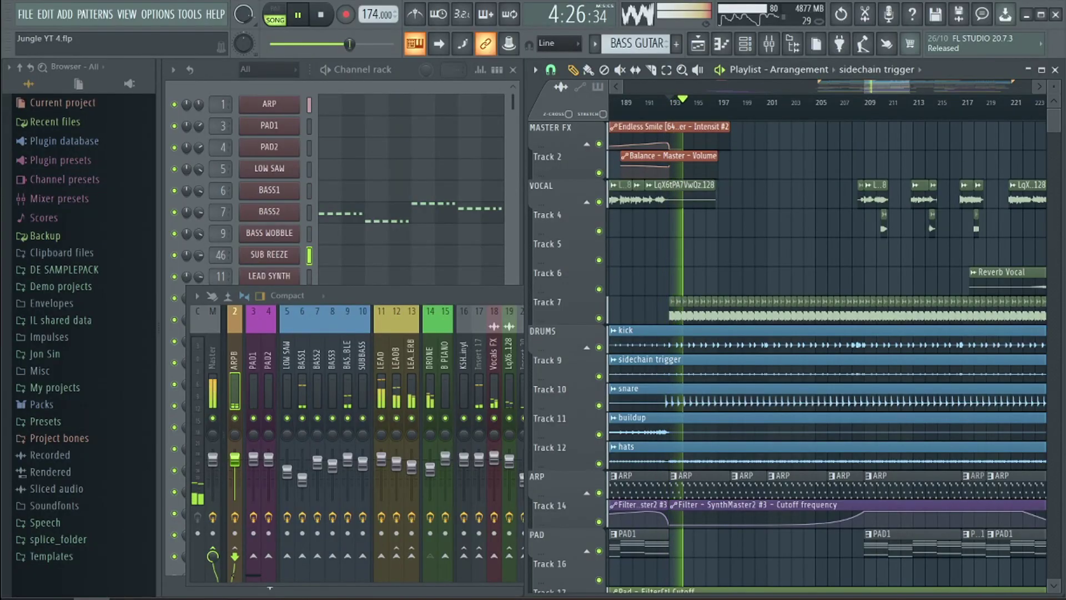
# Look over the drop's playlist tracks during full-song playback, from the drums down to the FX, and stop the song.
pyautogui.scroll(-16, 943, 276)
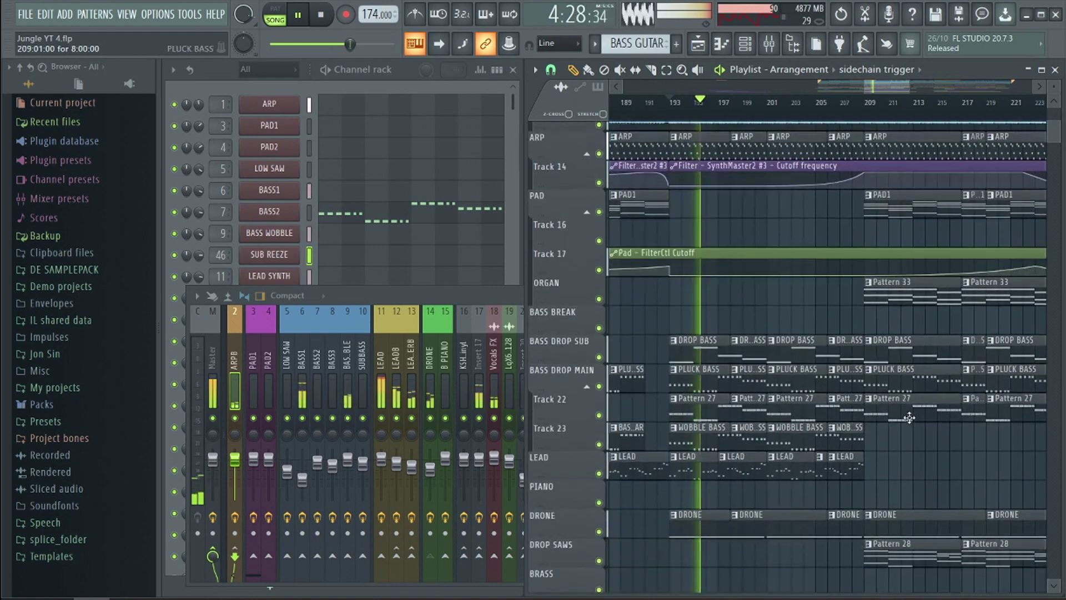
pyautogui.scroll(-14, 942, 276)
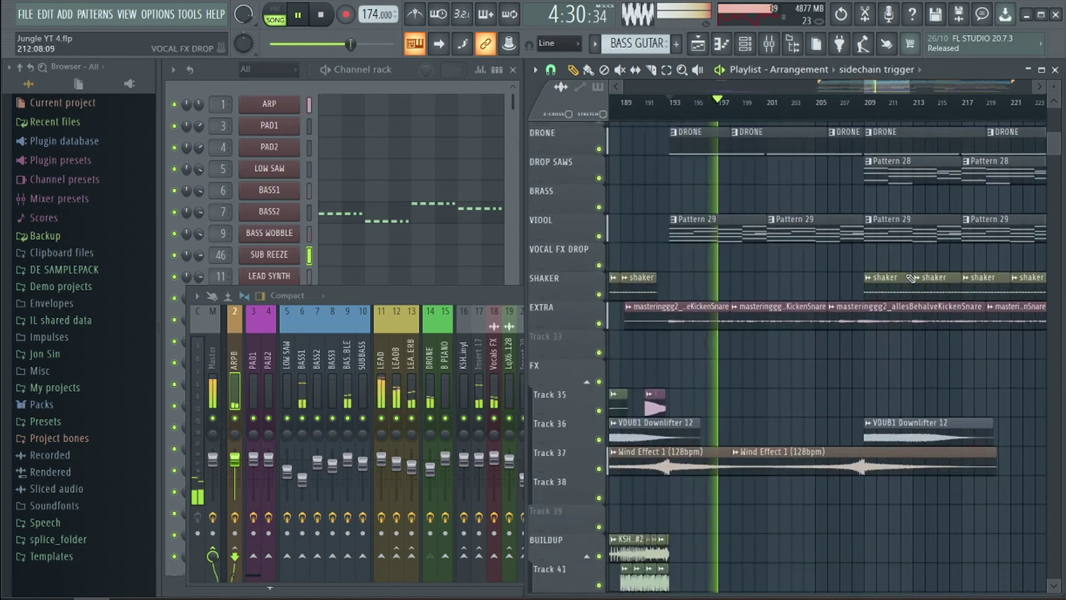
pyautogui.scroll(19, 910, 277)
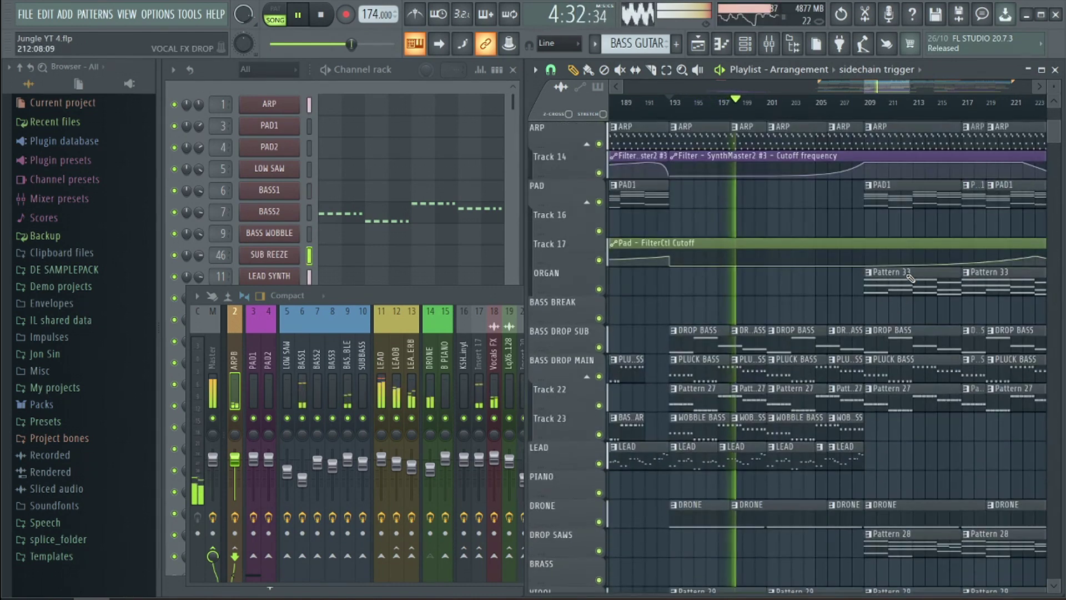
pyautogui.scroll(9, 911, 278)
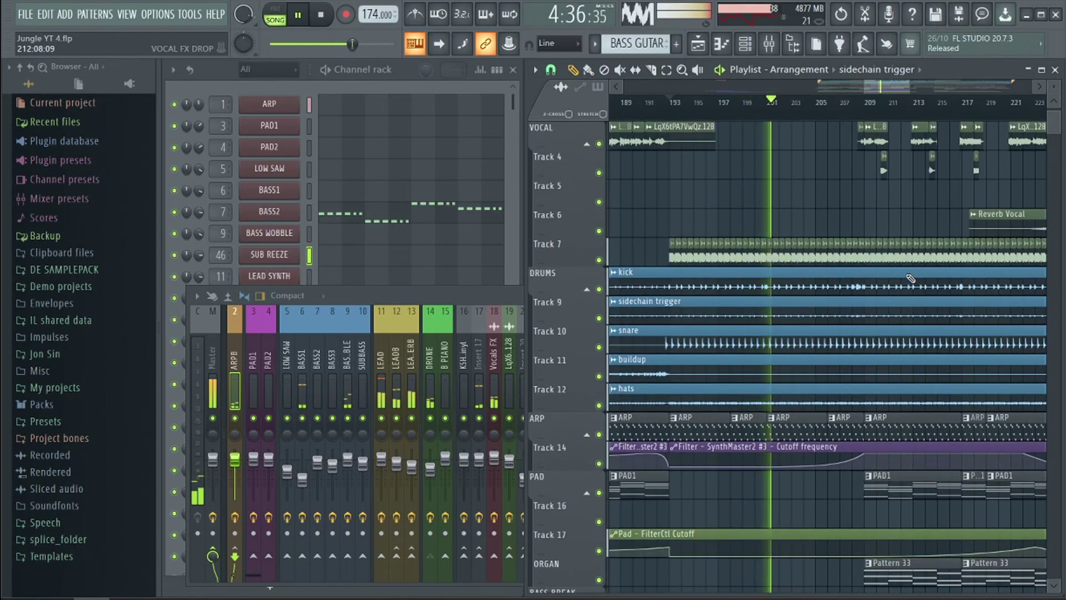
pyautogui.press('space')
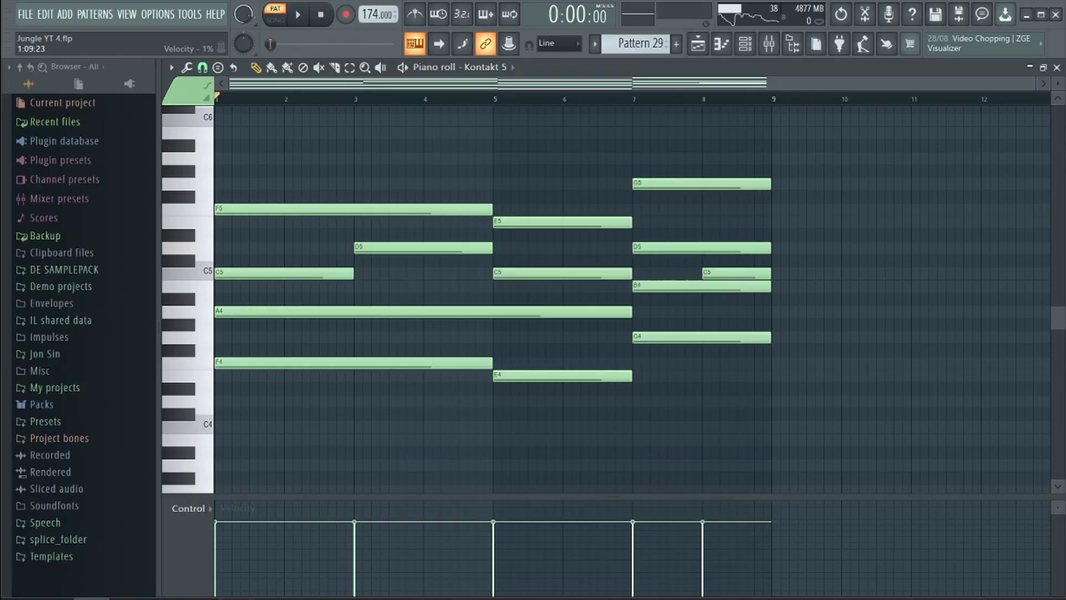
# Audition the Kontakt 5 chords of Pattern 29 in the piano roll and return to the playlist.
pyautogui.press('space')
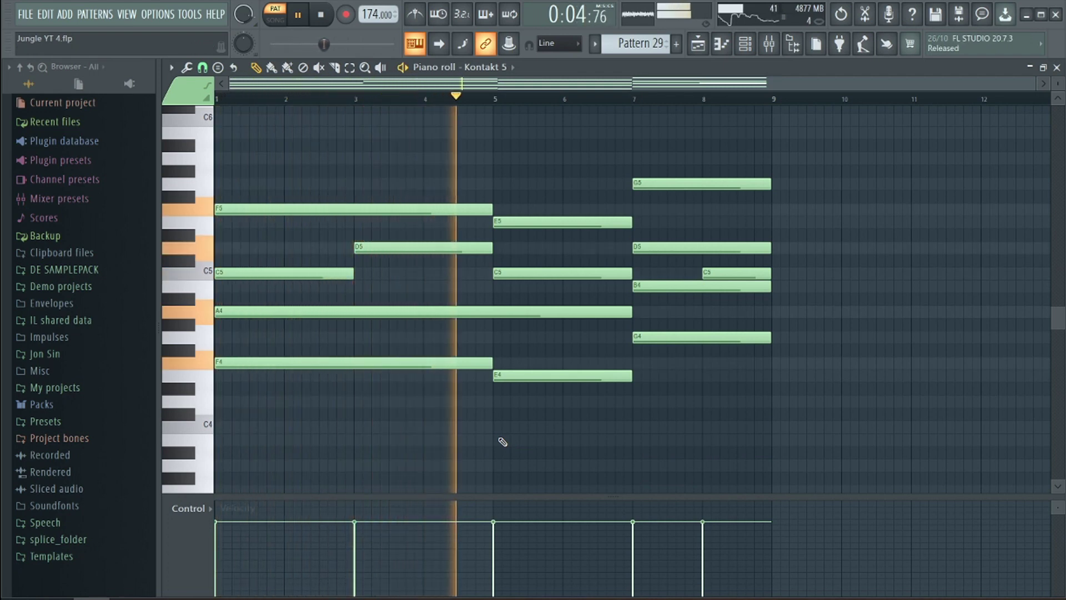
pyautogui.click(1057, 67)
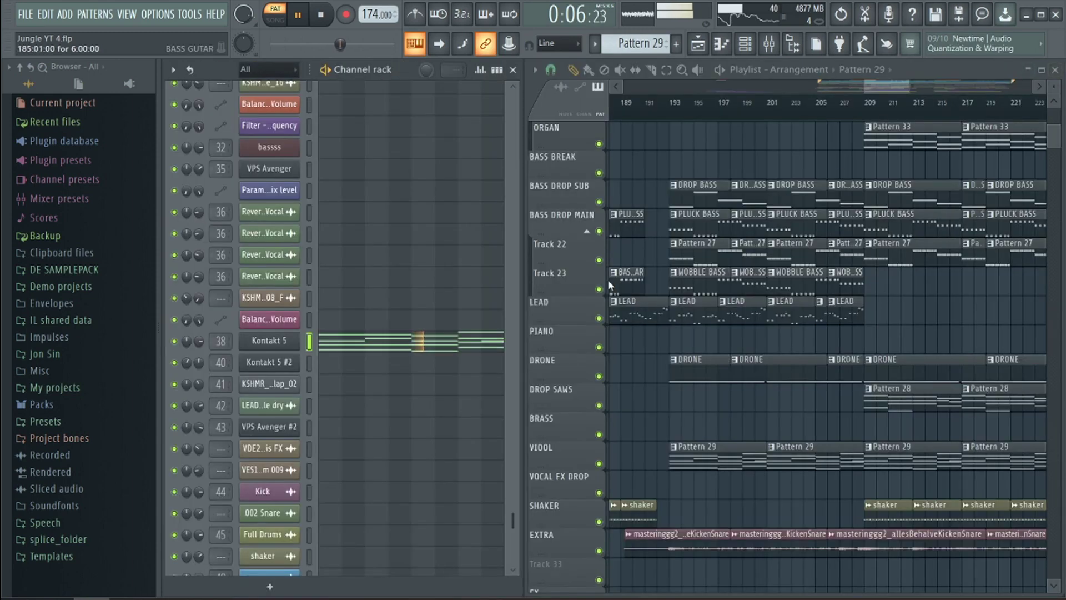
# Open the VIOOL part's Kontakt 5 instrument and audition the soloed PIANO, BRASS and VIOOL tracks in song playback.
pyautogui.click(291, 341)
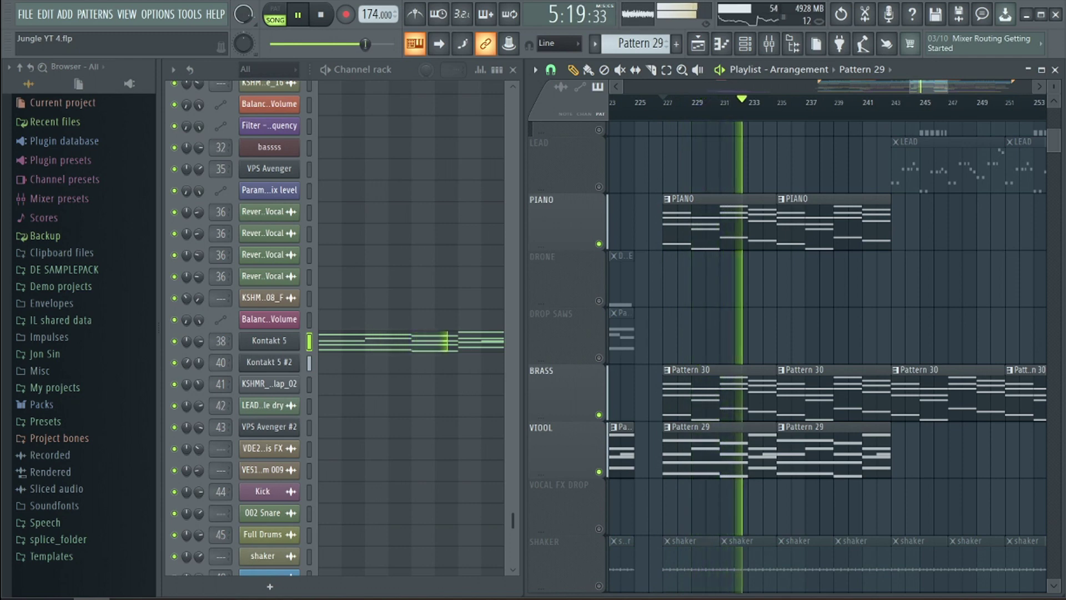
pyautogui.press('space')
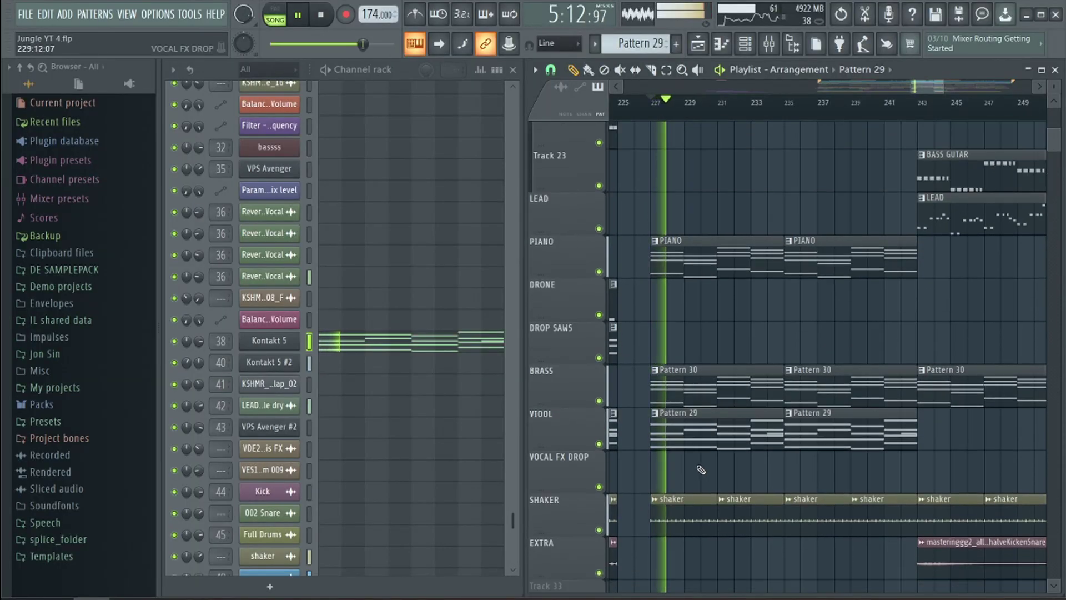
# Look over the second break's and outro's playlist tracks during full-song playback, from the vocals and drums down to the shaker.
pyautogui.scroll(-2, 704, 466)
pyautogui.scroll(5, 712, 453)
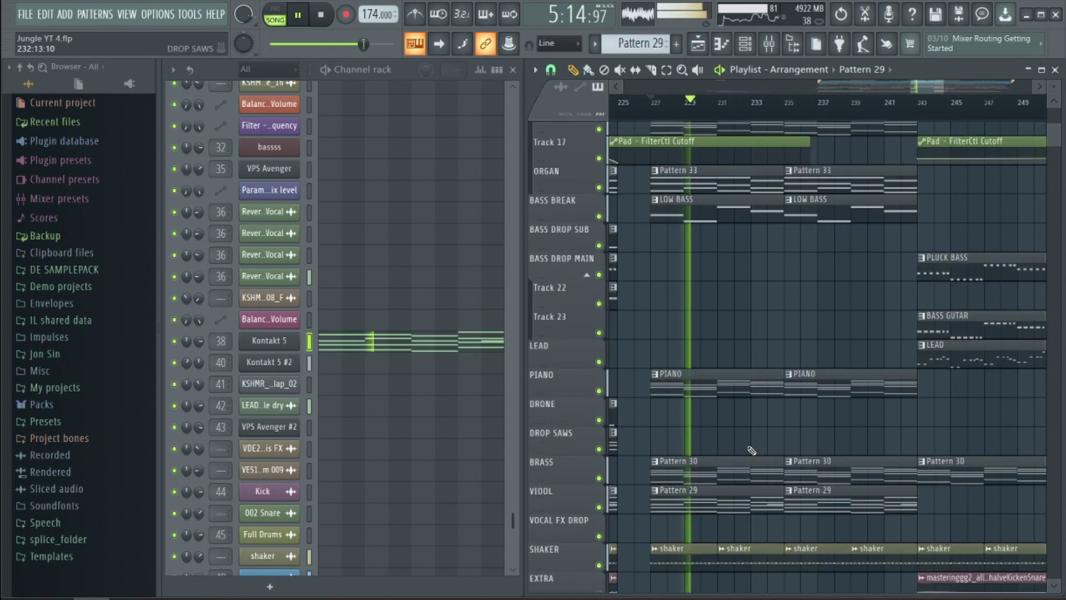
pyautogui.scroll(2, 751, 450)
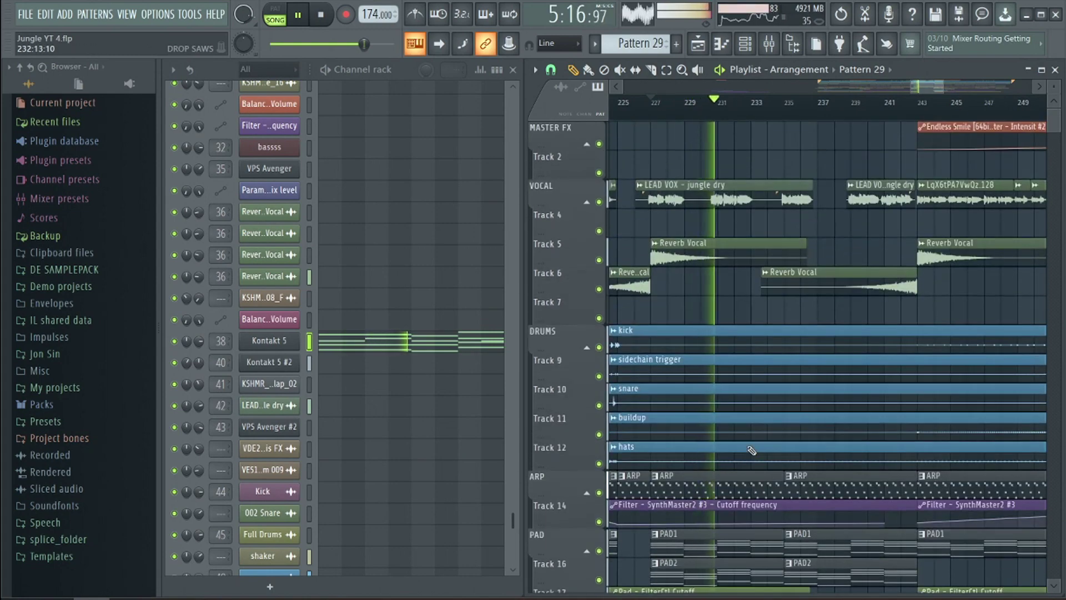
pyautogui.scroll(-14, 751, 449)
pyautogui.scroll(9, 751, 427)
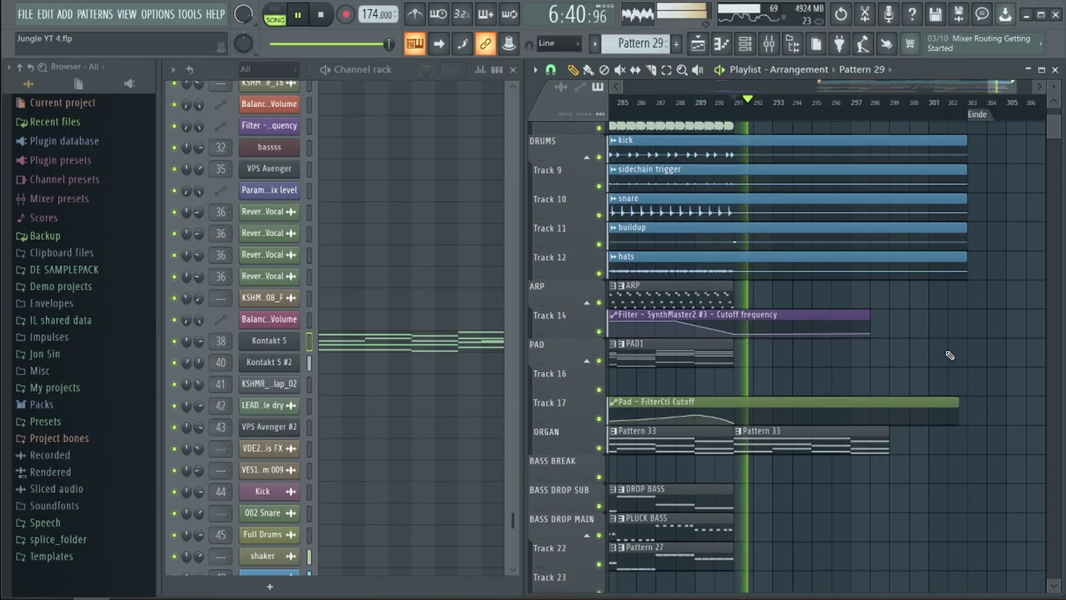
pyautogui.scroll(-5, 949, 355)
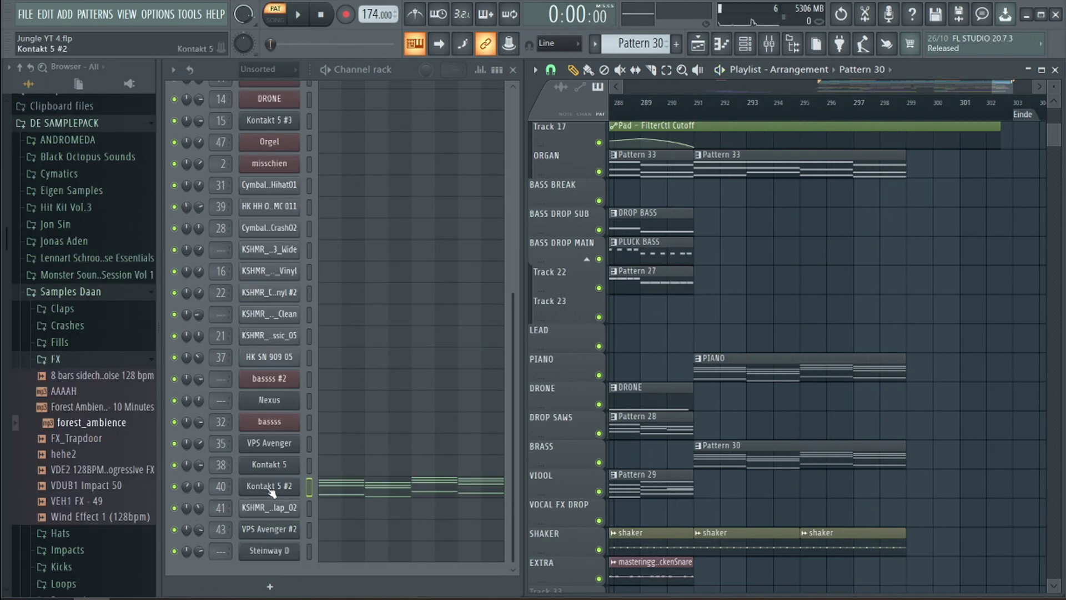
# Inspect the brass Kontakt 5 #2 instrument, the organ's Pattern 33, and the PIANO pattern's Kontakt 5 #3 instrument.
pyautogui.click(270, 491)
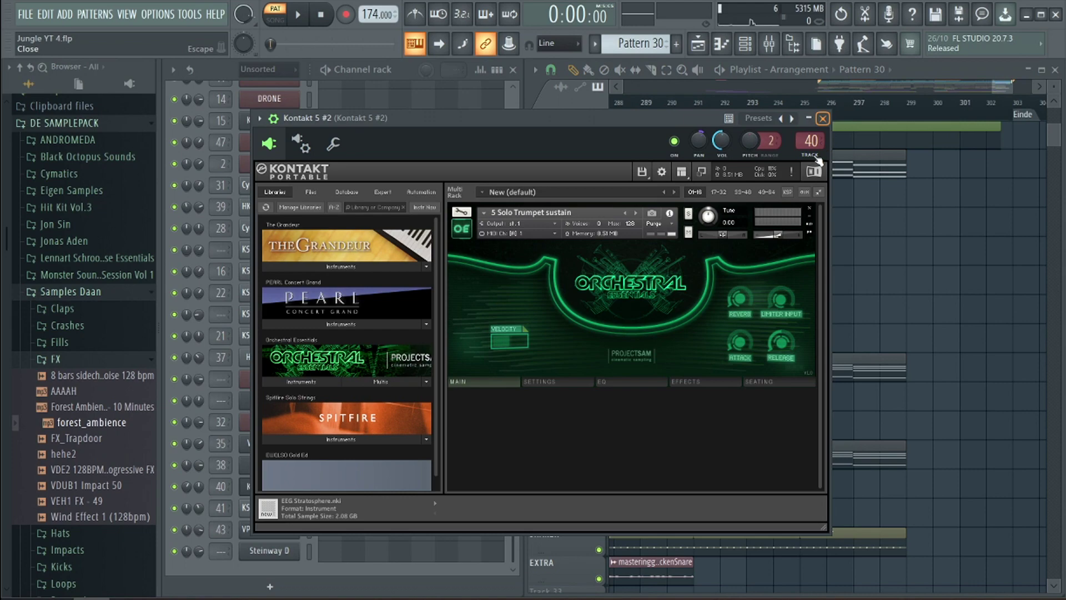
pyautogui.click(823, 119)
pyautogui.click(627, 175)
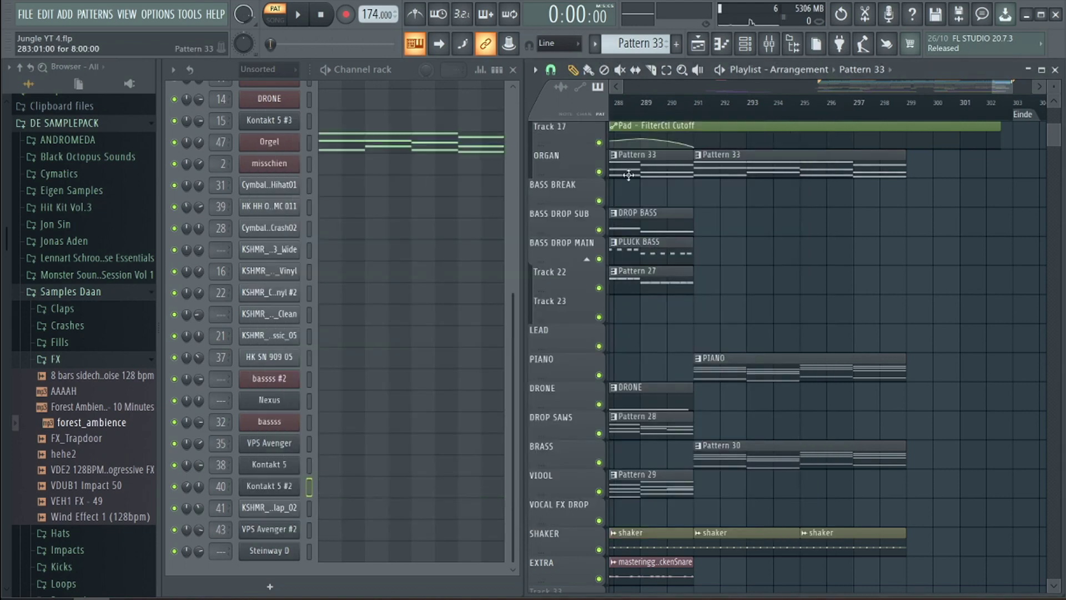
pyautogui.click(724, 355)
pyautogui.click(291, 123)
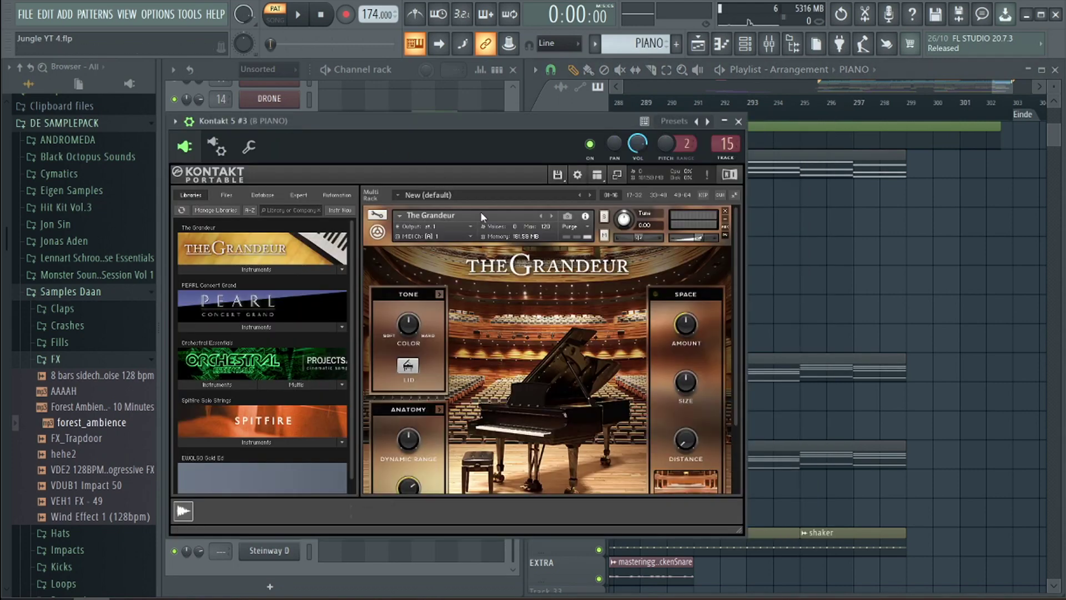
# Look over the outro's shaker and FX tracks and select the forest_ambience and Forest Ambience - 10 Minutes clips.
pyautogui.scroll(-2, 762, 487)
pyautogui.click(763, 487)
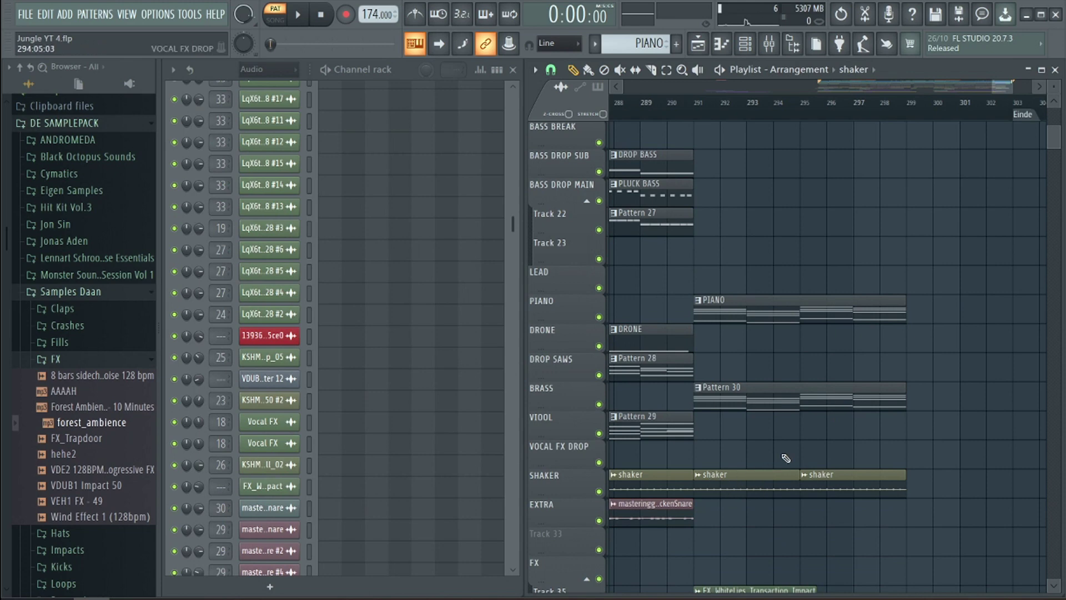
pyautogui.scroll(-20, 778, 385)
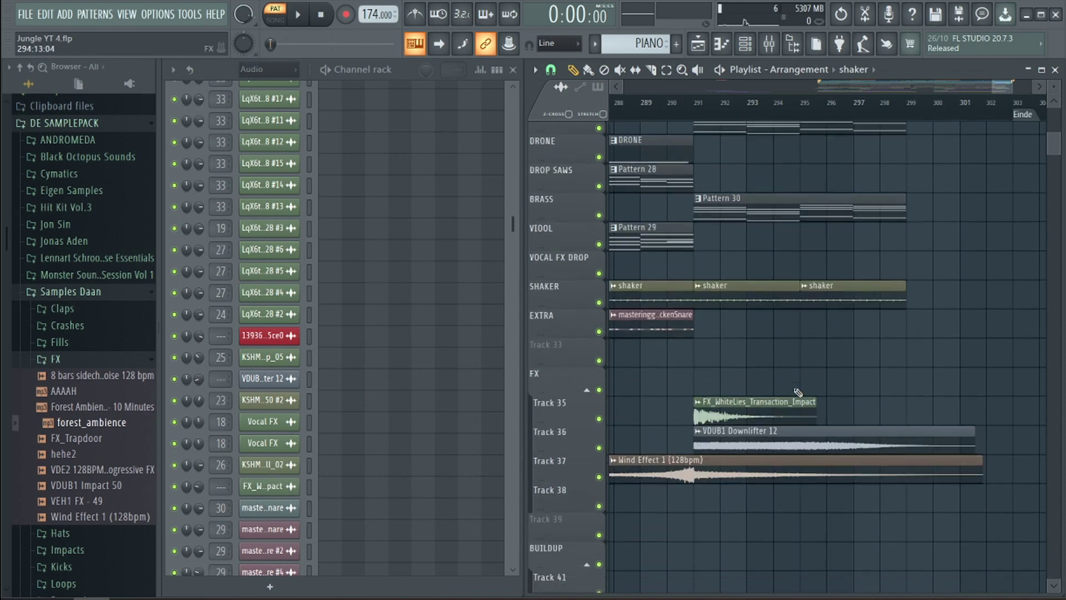
pyautogui.scroll(3, 743, 394)
pyautogui.scroll(-2, 785, 373)
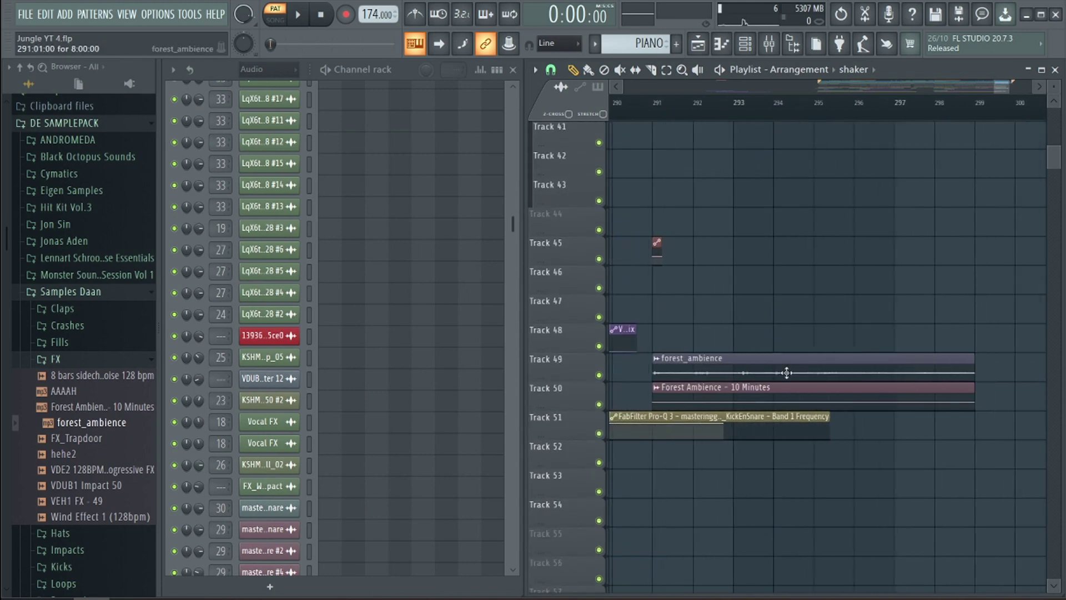
pyautogui.scroll(4, 751, 381)
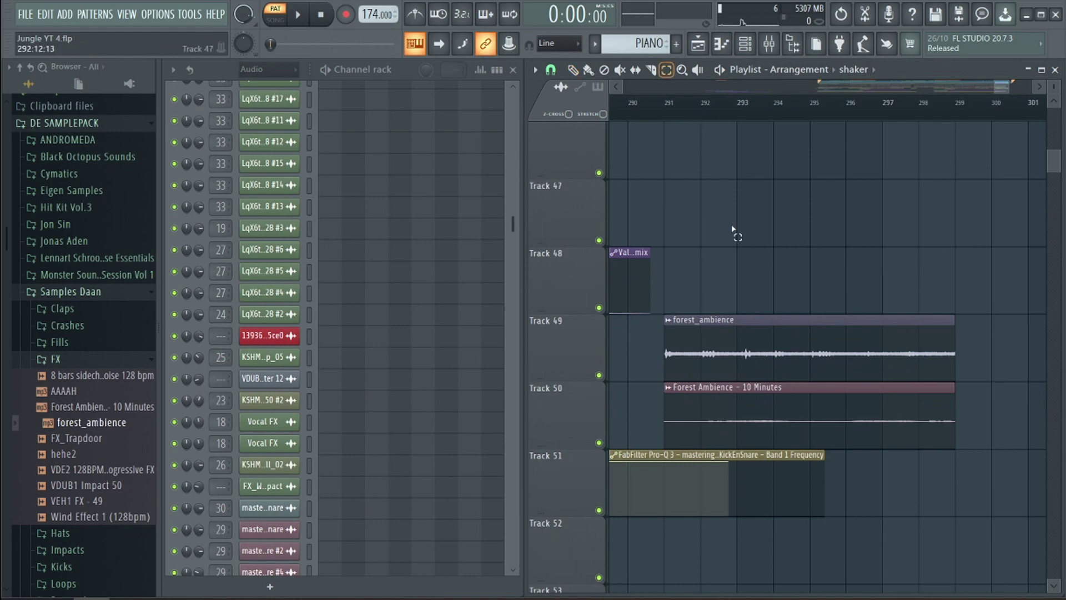
pyautogui.moveTo(732, 229); pyautogui.dragTo(815, 429)
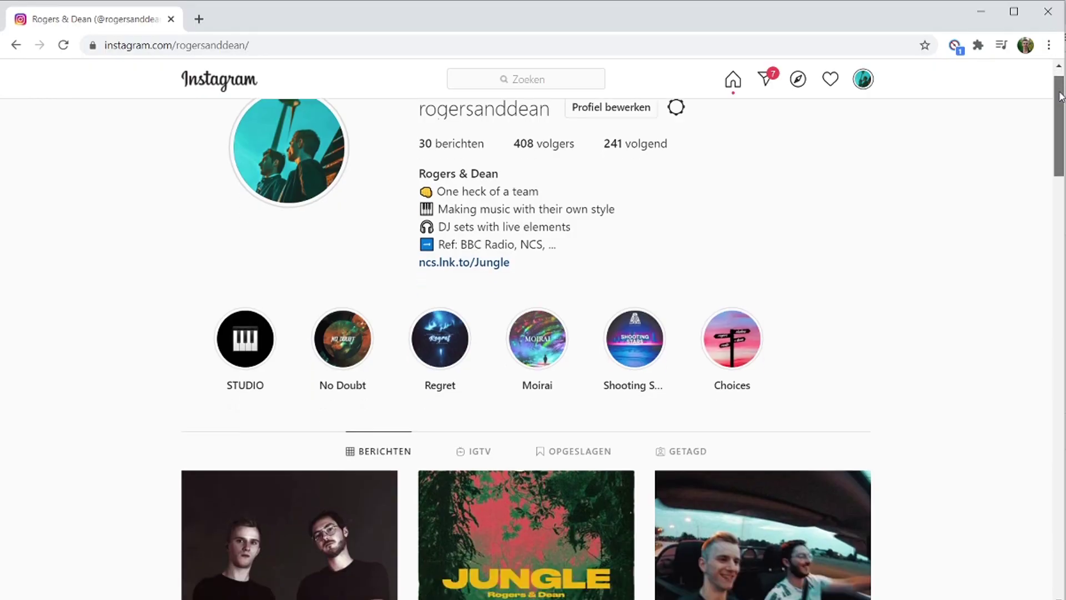
# Switch to the rogersanddean Instagram profile in Chrome and look over its highlights and posts.
pyautogui.scroll(-5, 1060, 155)
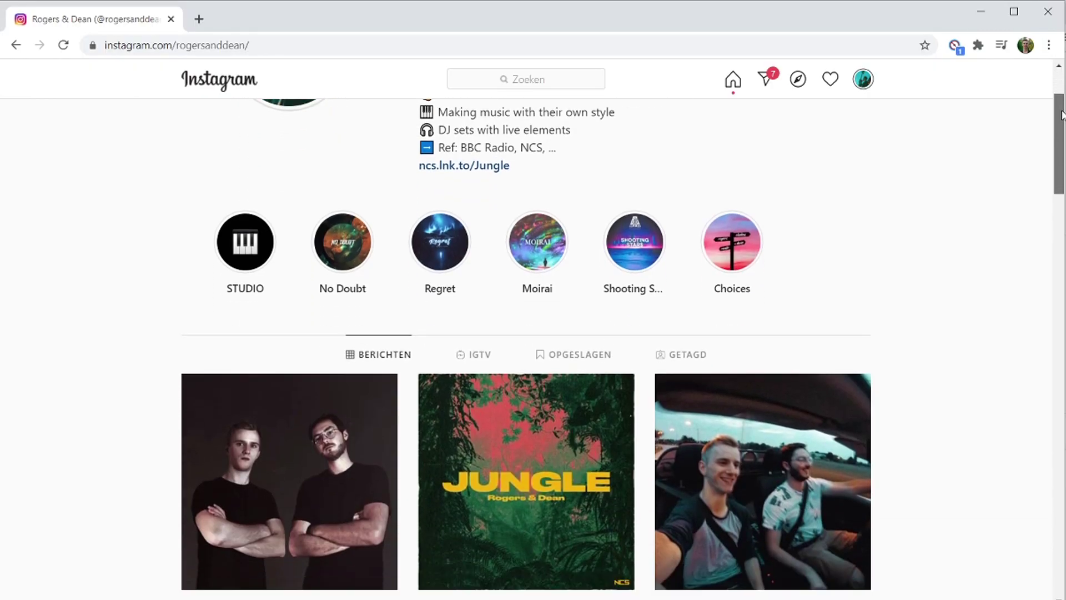